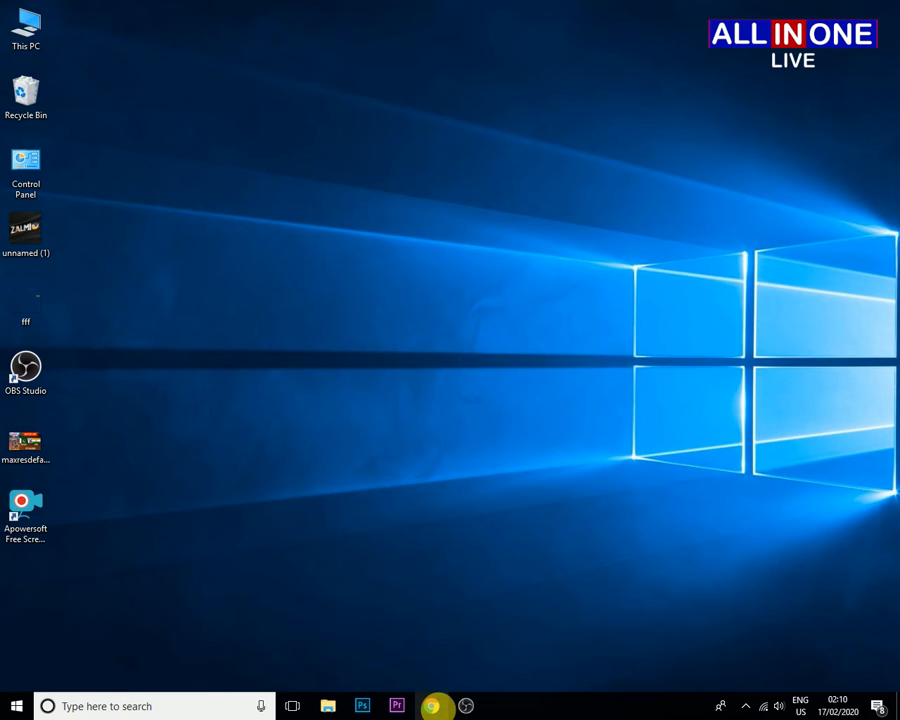
In Chrome, search Google for obs and download the OBS Studio Windows installer from obsproject.com.
click(431, 706)
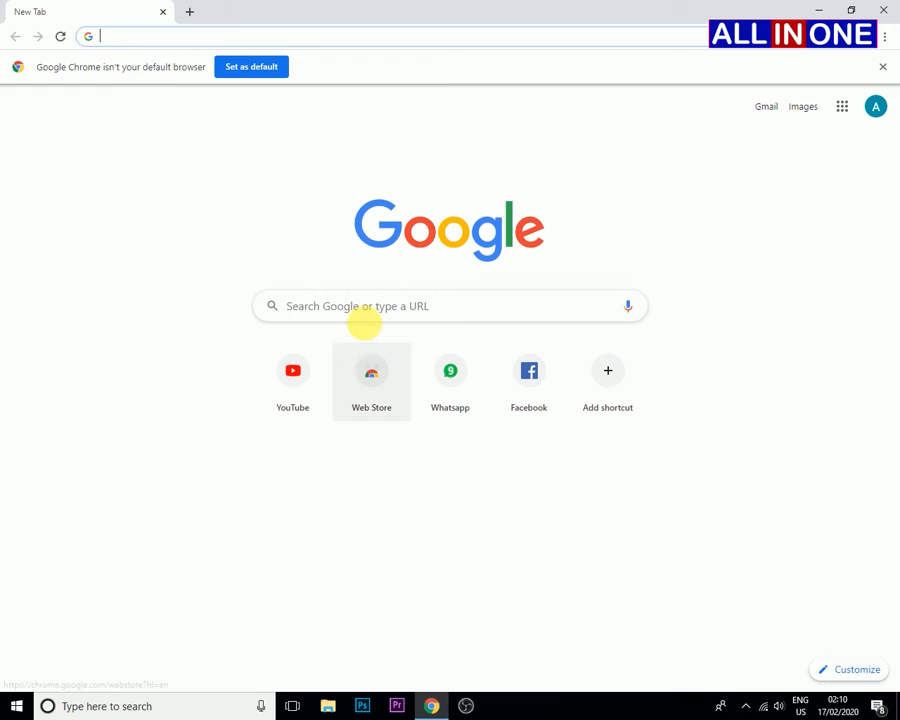
click(355, 310)
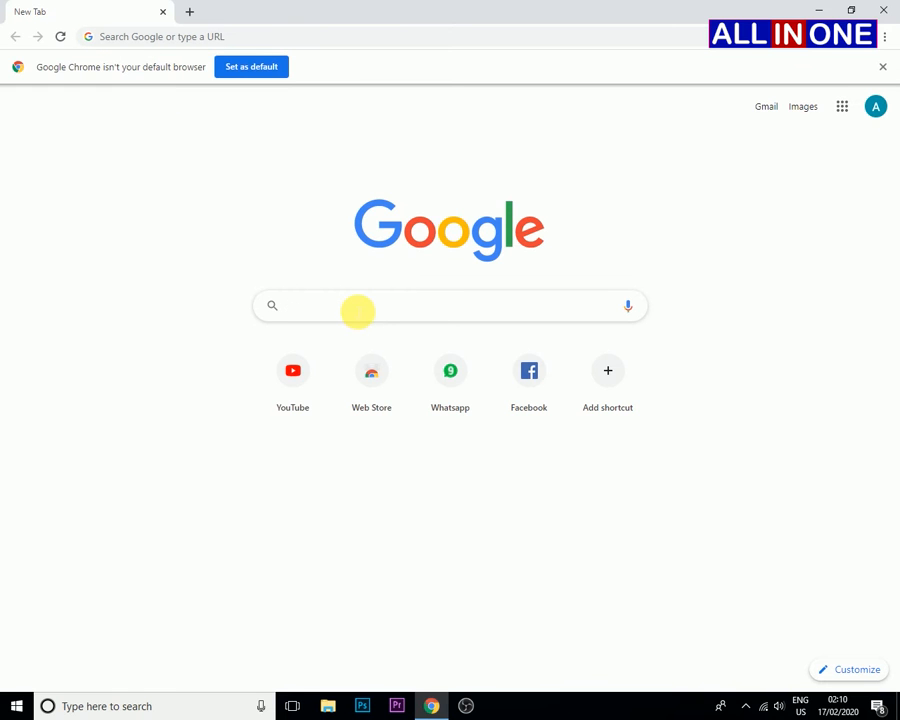
text(obs)
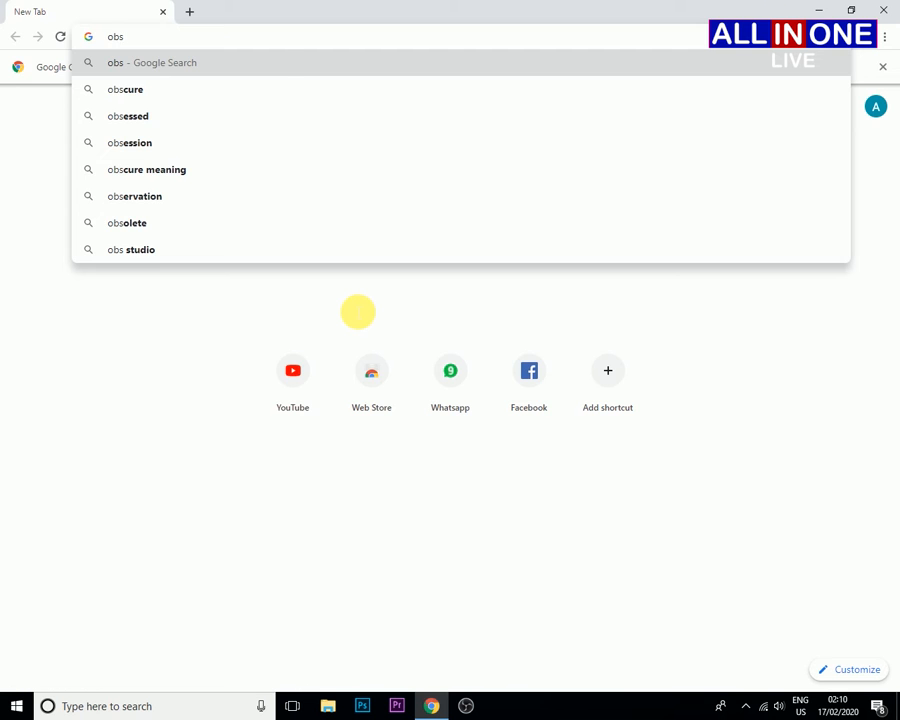
key(Return)
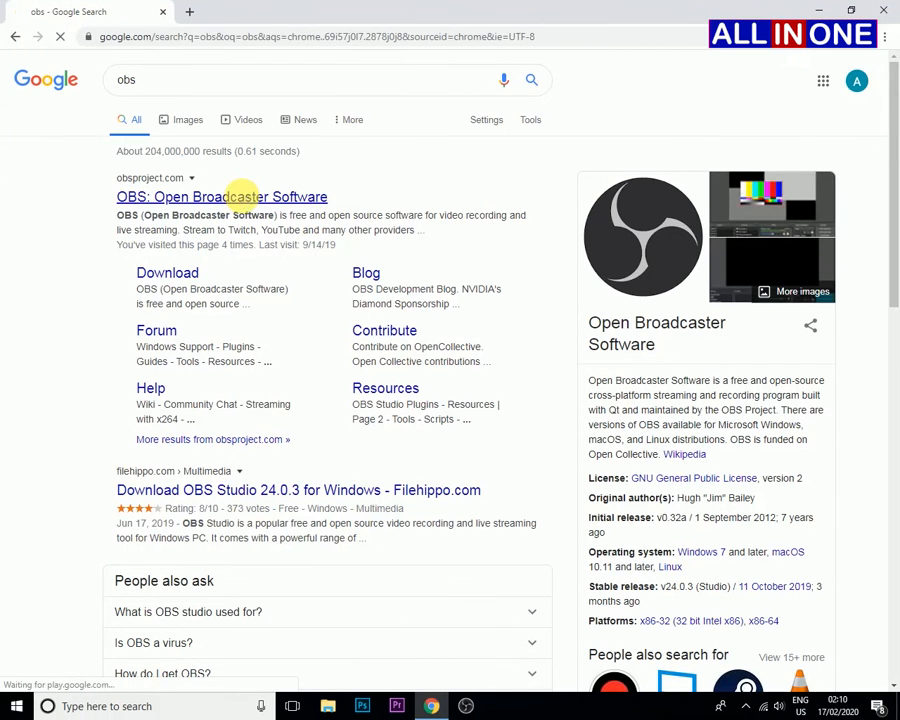
click(247, 200)
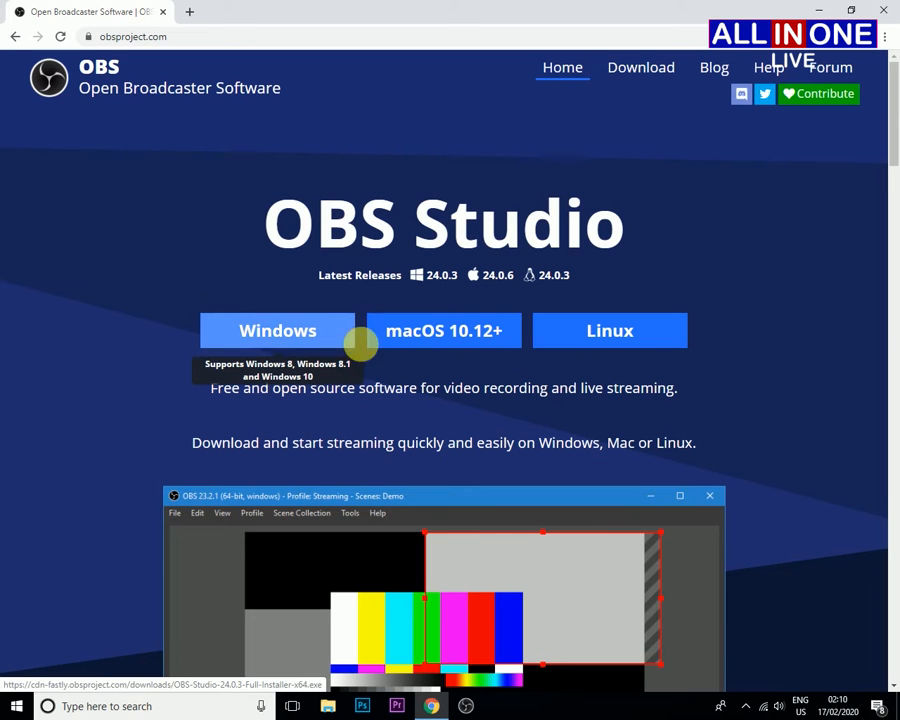
click(280, 333)
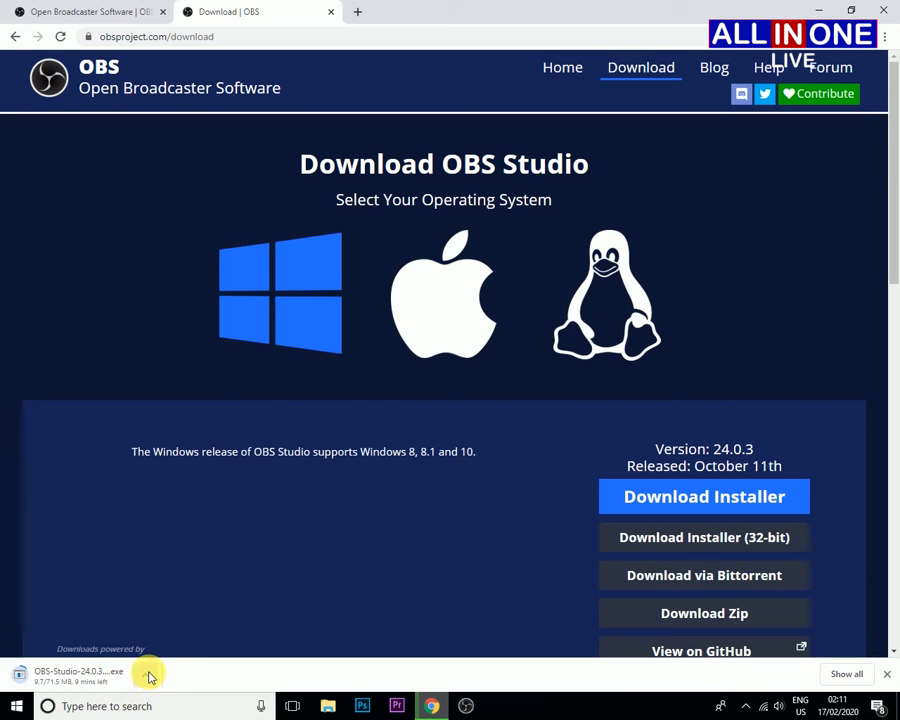
Pause the OBS Studio installer download, exit Chrome anyway and refresh the desktop.
click(146, 675)
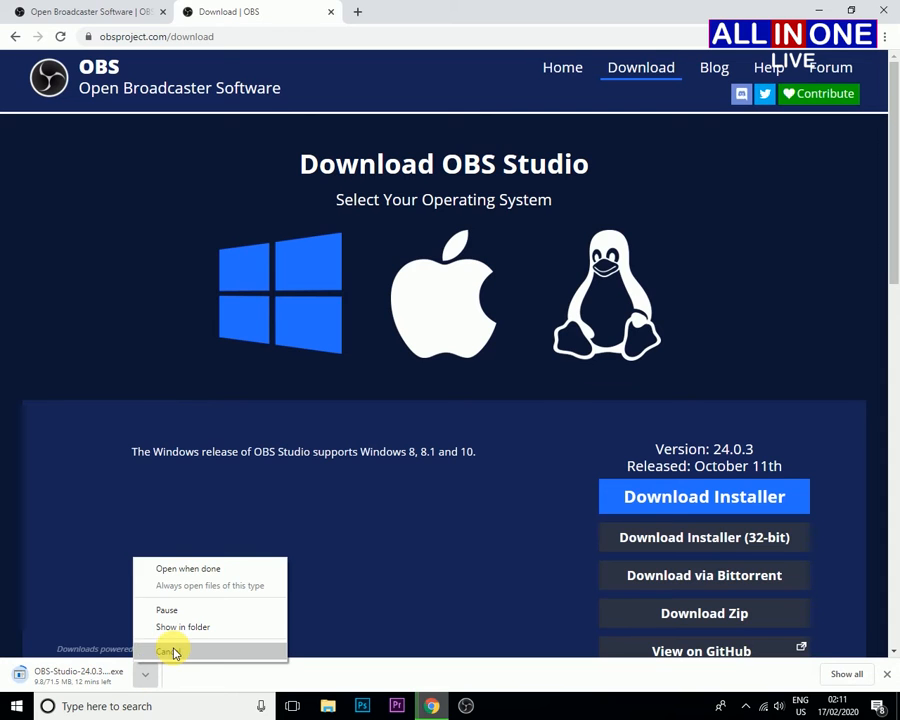
click(168, 610)
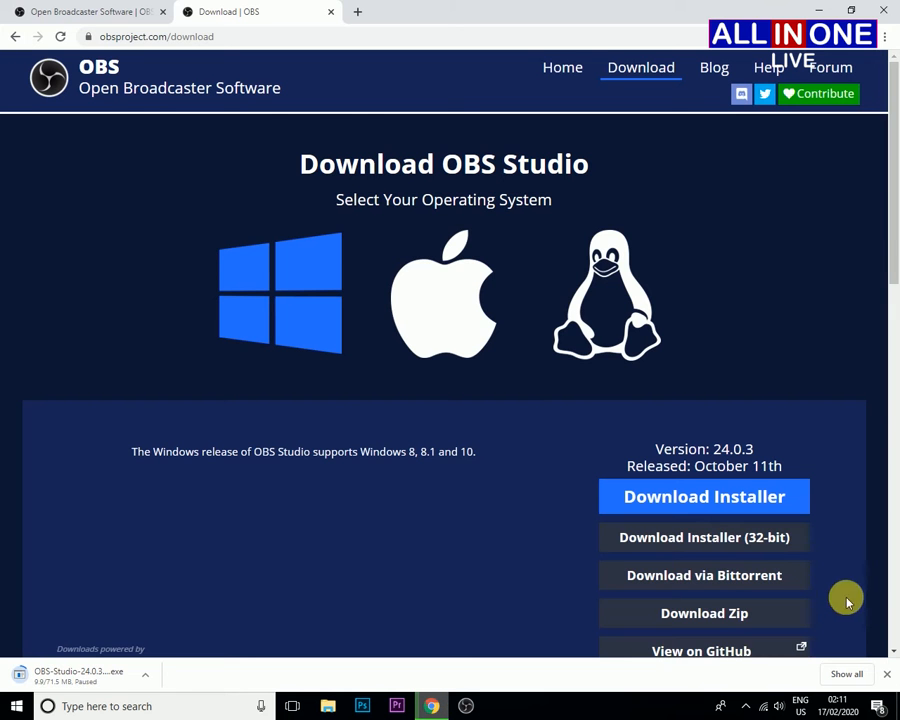
click(891, 7)
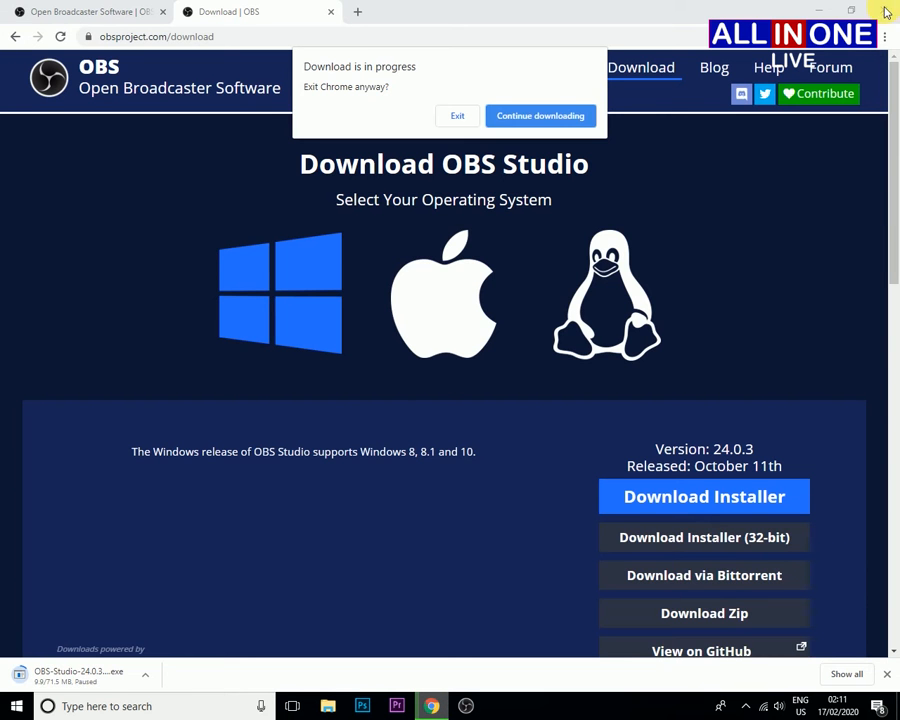
click(456, 114)
right_click(502, 138)
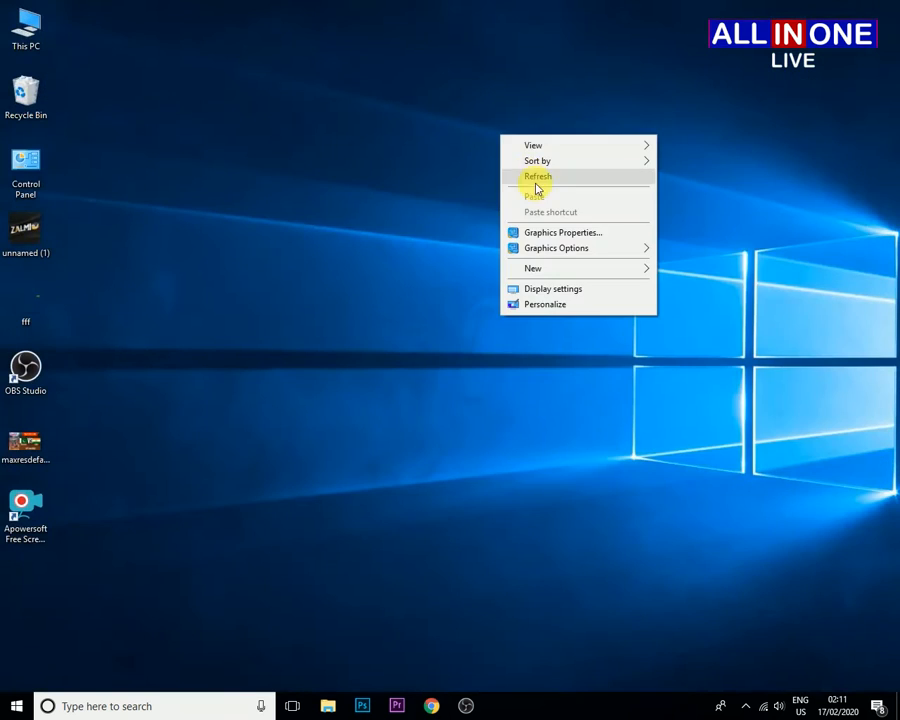
click(536, 177)
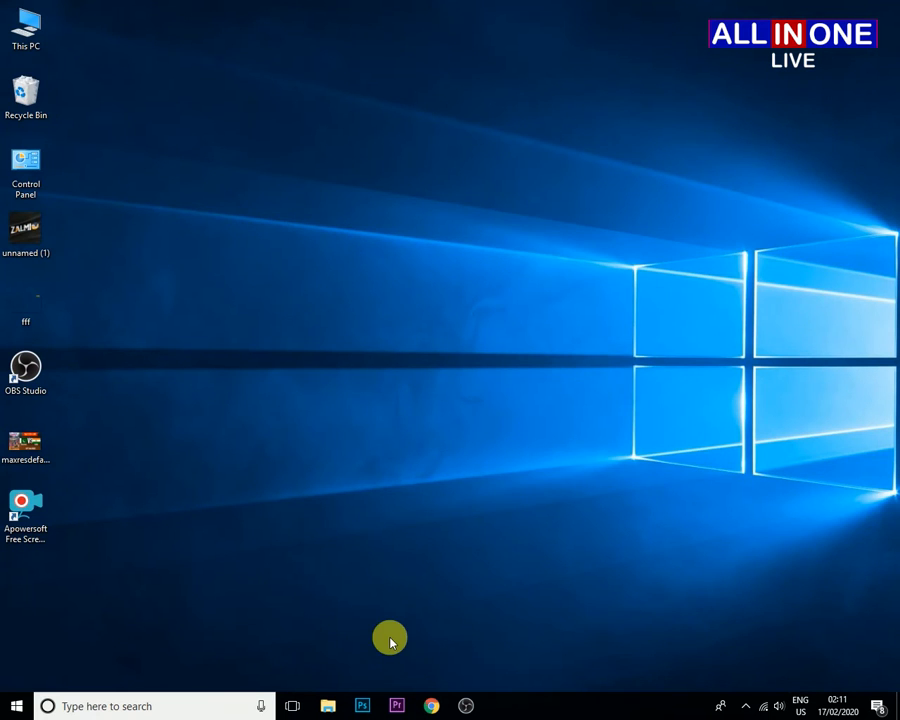
Reopen Chrome, go to YouTube and open your own channel page.
click(432, 706)
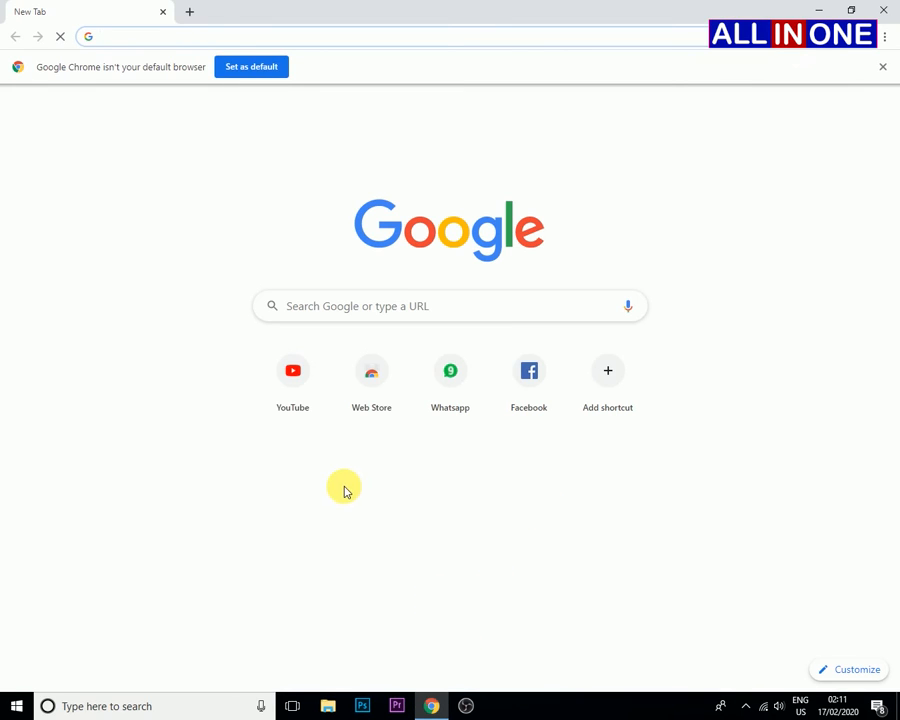
click(306, 375)
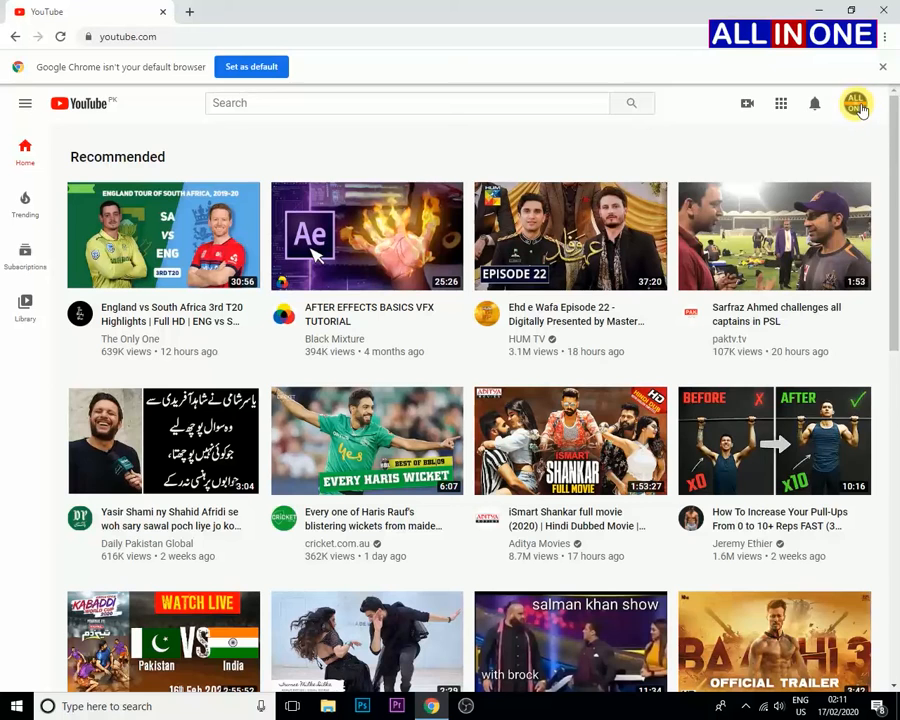
click(856, 105)
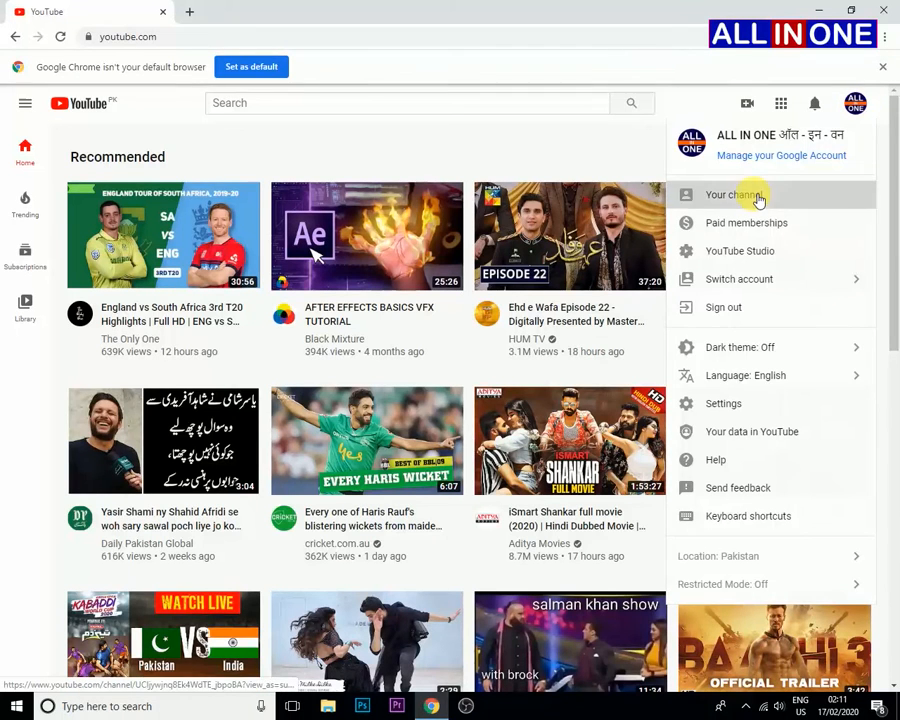
click(755, 196)
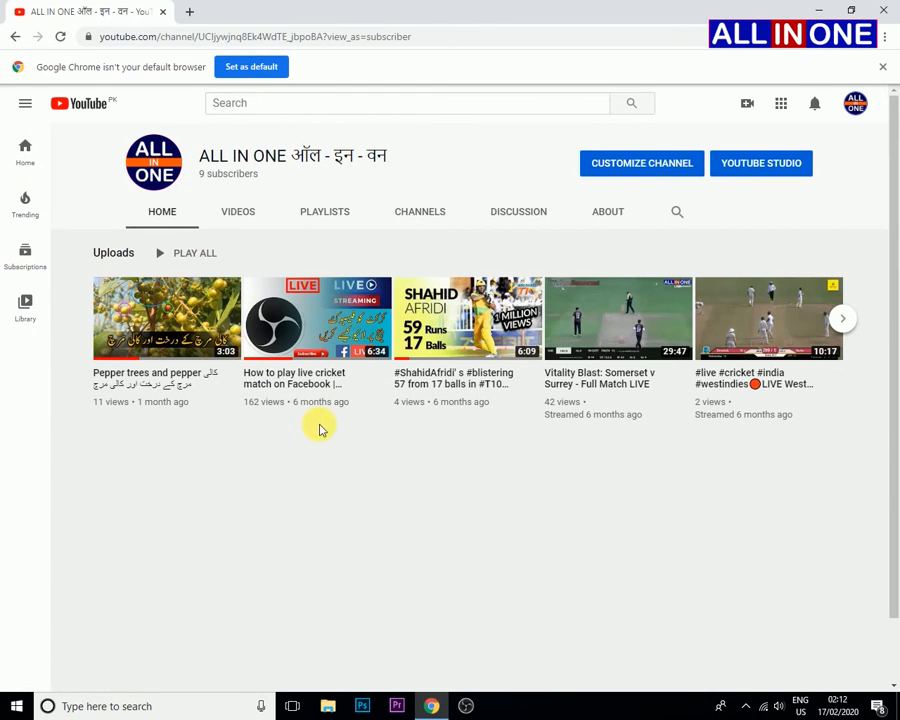
Go live from the channel and start a new stream instead of copying the previous one.
click(748, 104)
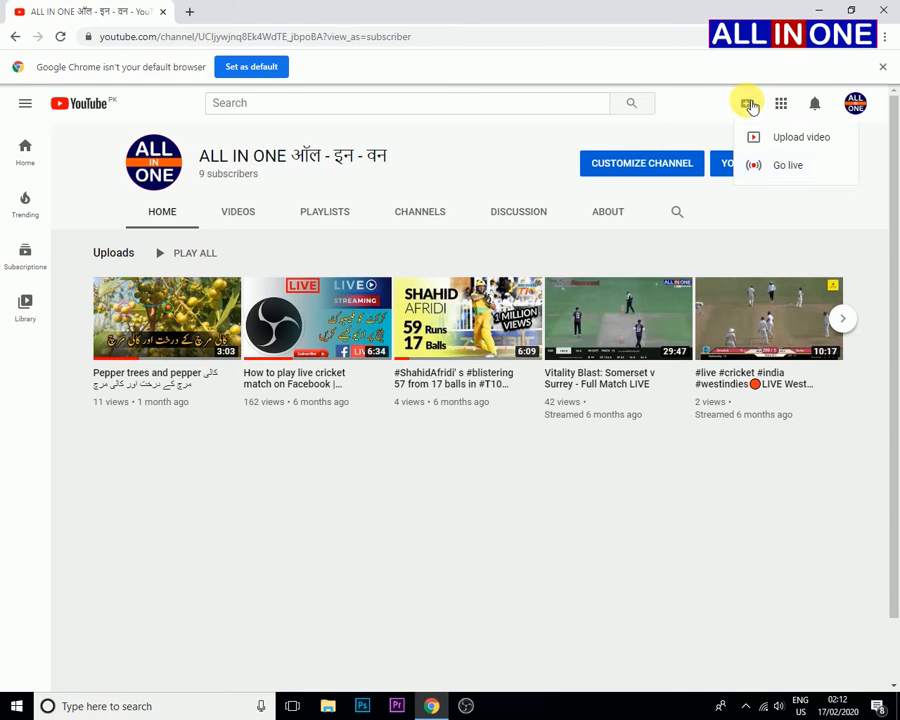
click(779, 172)
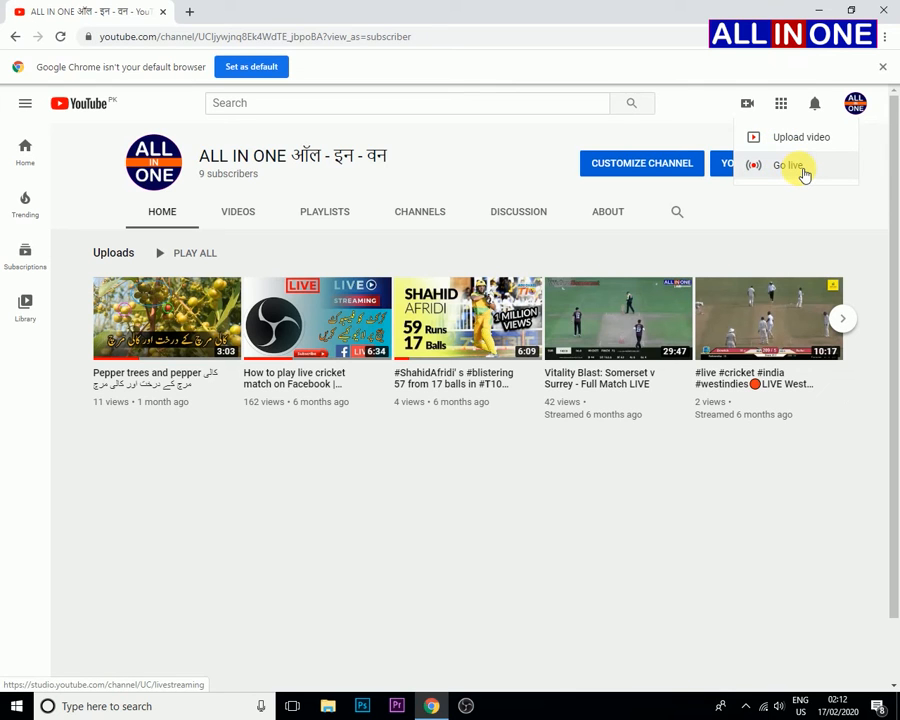
click(803, 172)
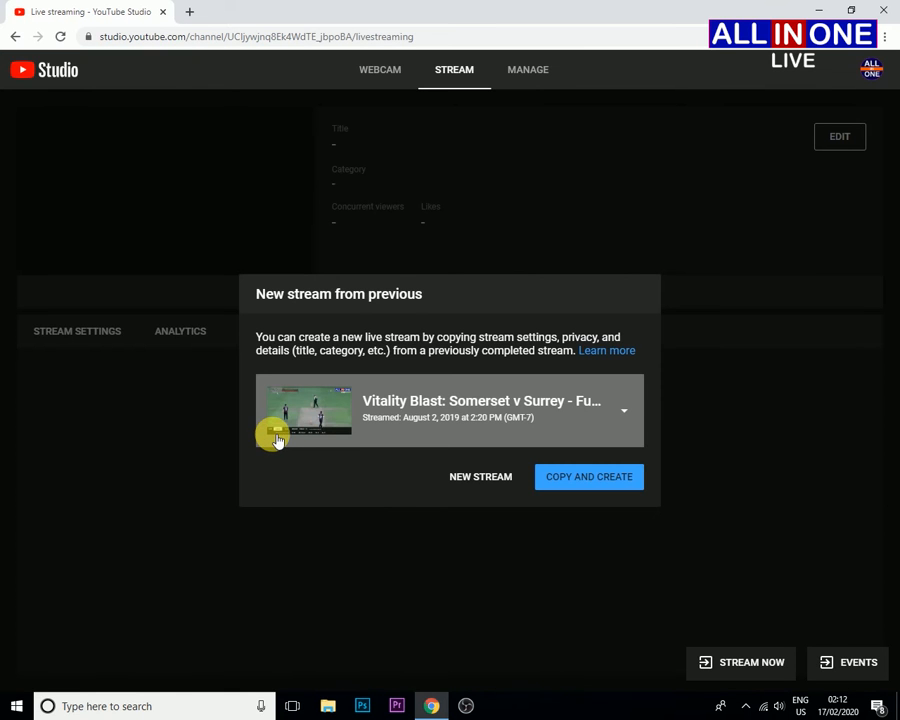
click(465, 480)
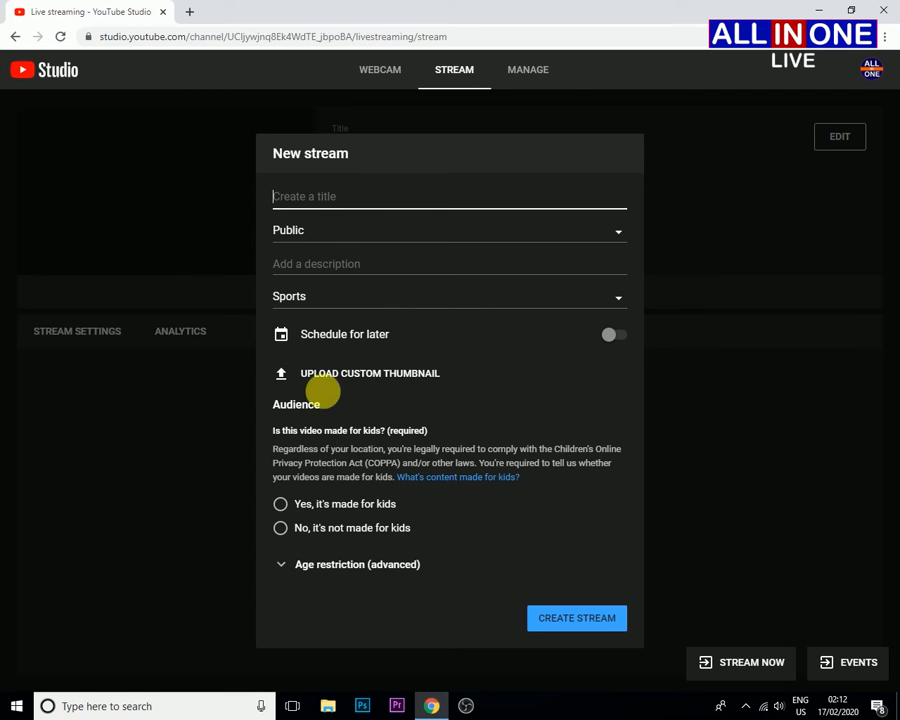
In a second browser tab, open the ARY NEWS LIVE broadcast from YouTube's Live section and pause it.
click(190, 14)
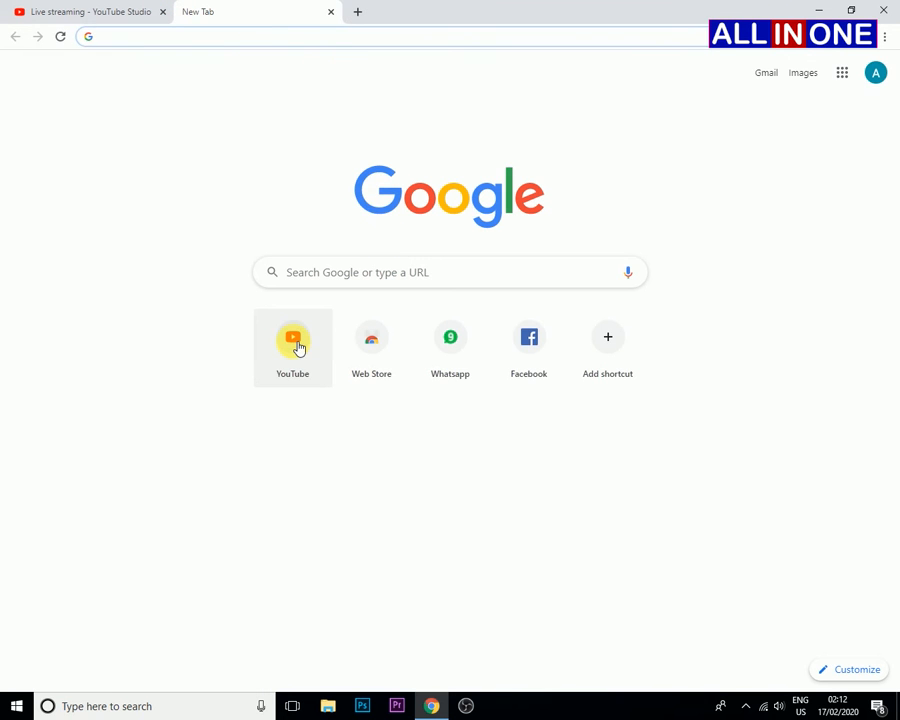
click(295, 345)
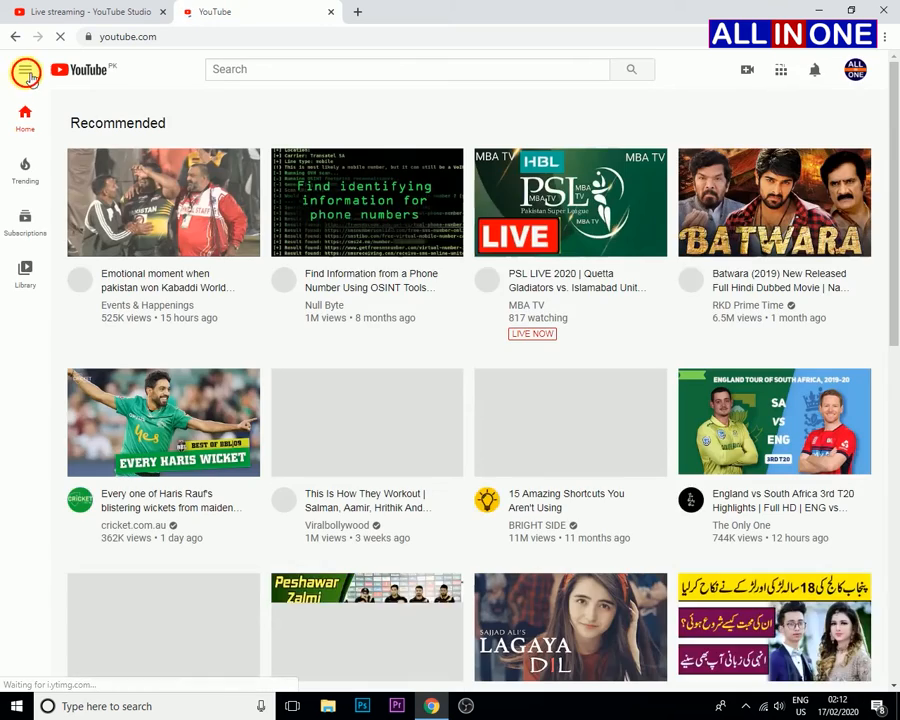
click(25, 69)
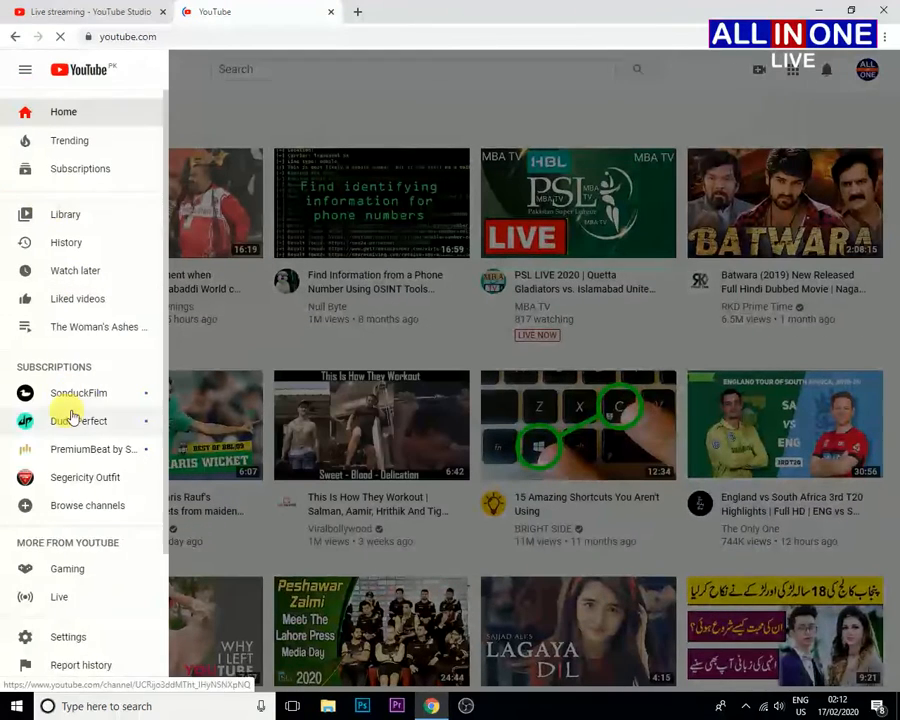
click(96, 596)
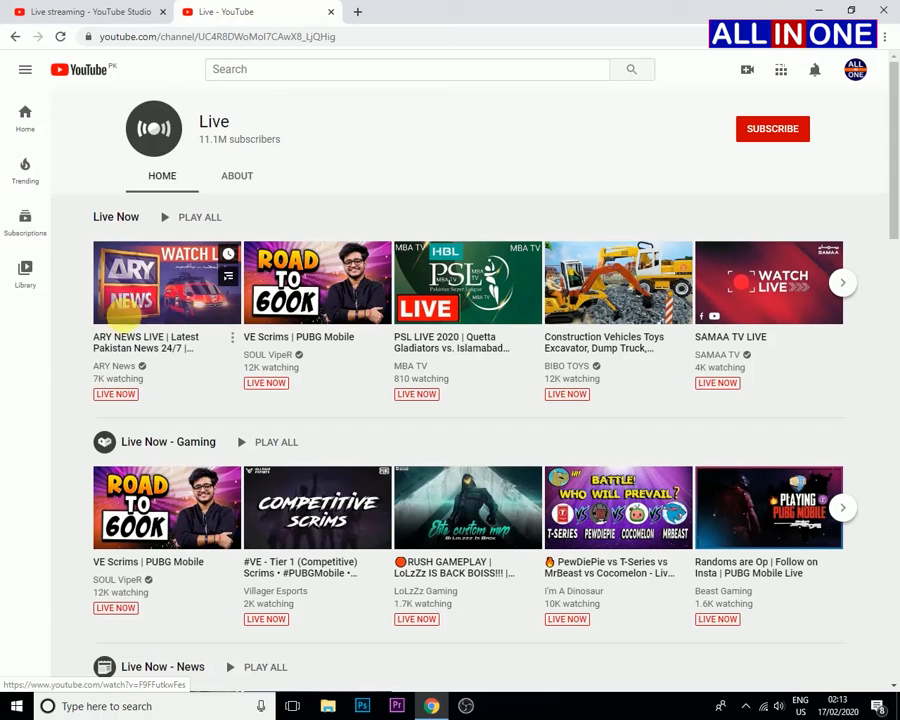
click(185, 285)
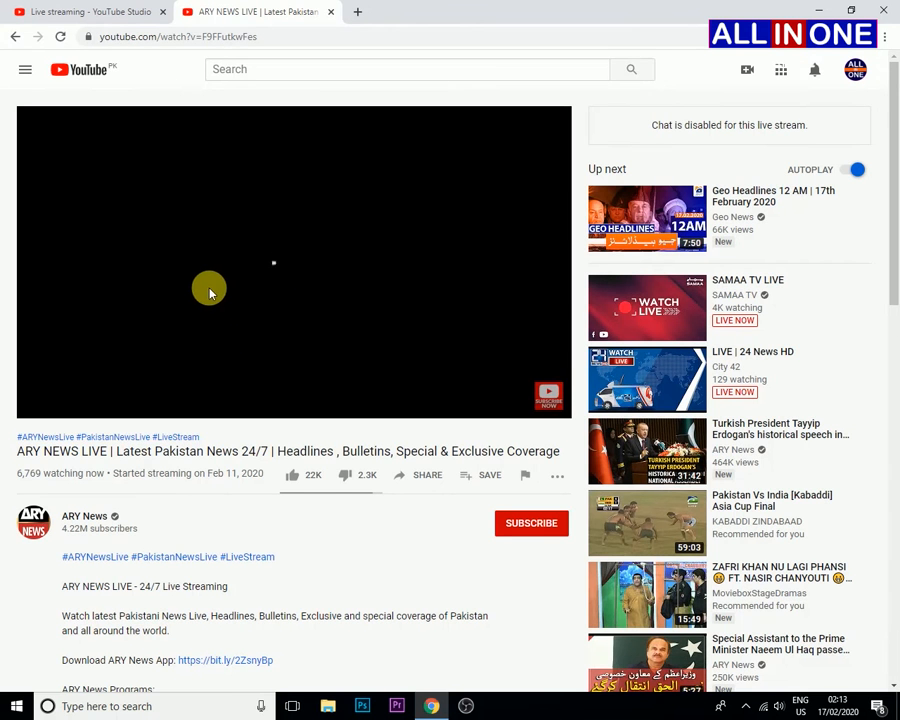
click(255, 268)
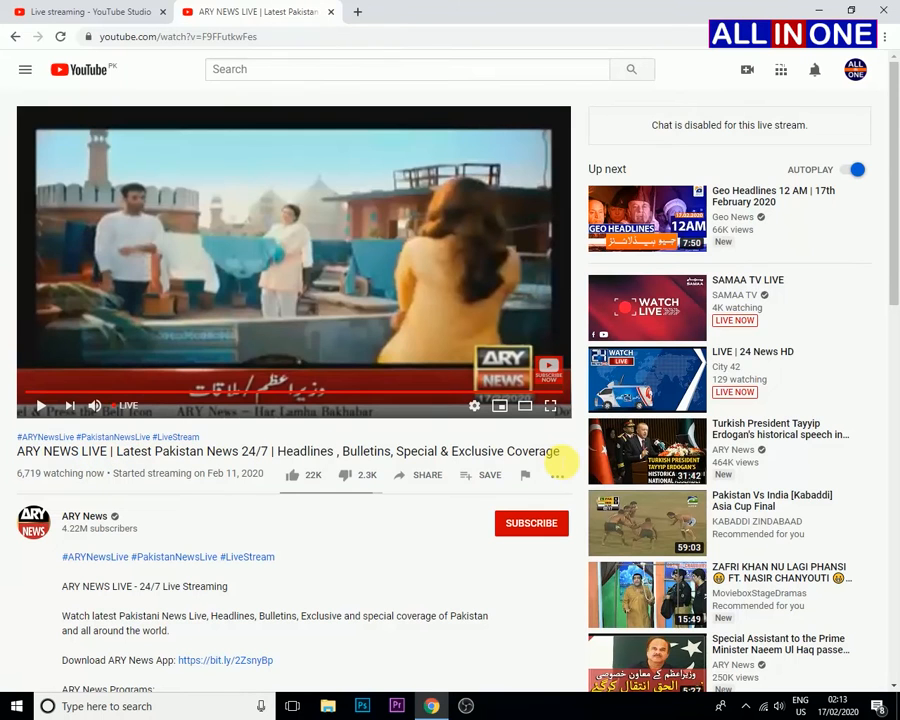
Copy the ARY NEWS LIVE broadcast's title into the new stream's title and description.
triple_click(554, 456)
key(ctrl+c)
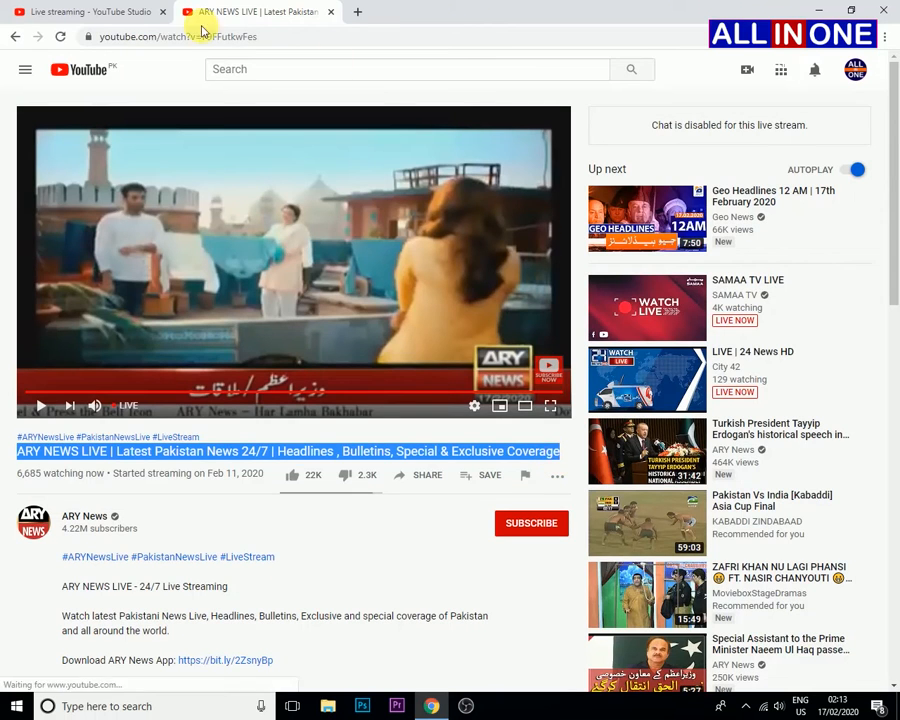
click(131, 13)
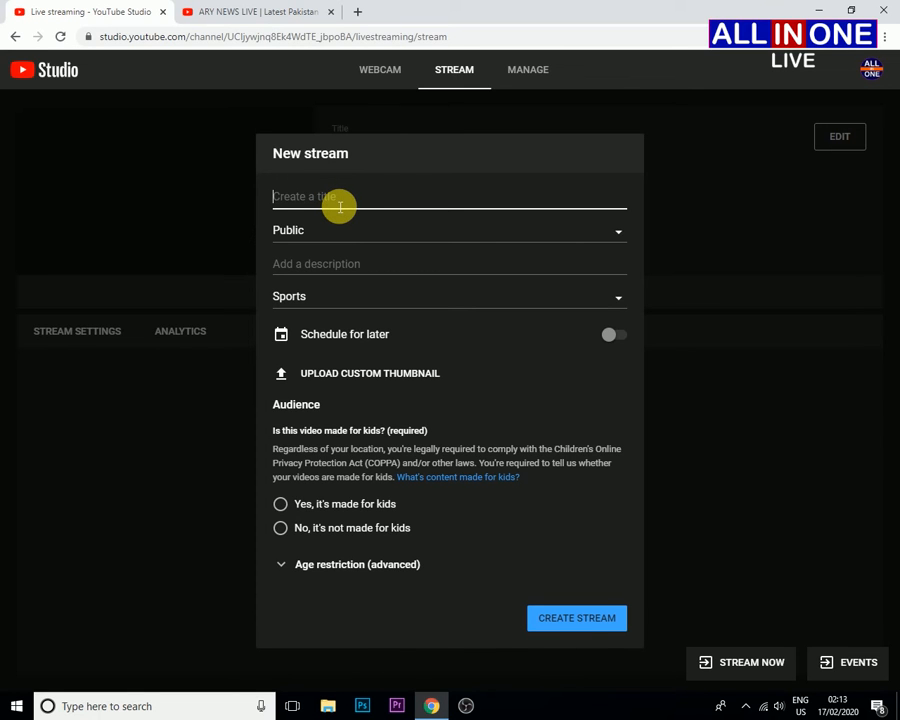
key(ctrl+v)
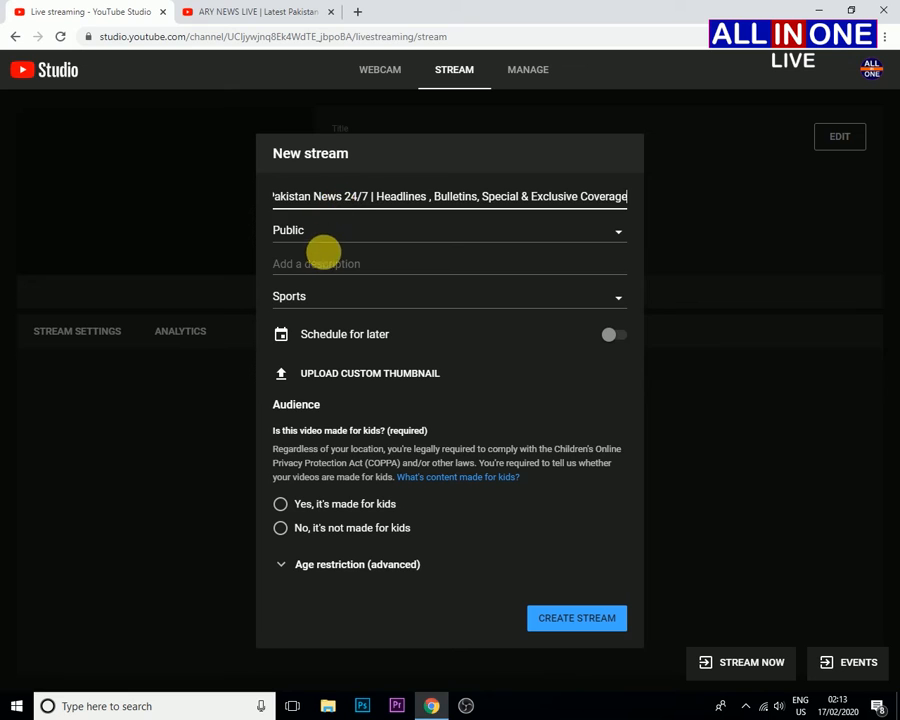
click(326, 262)
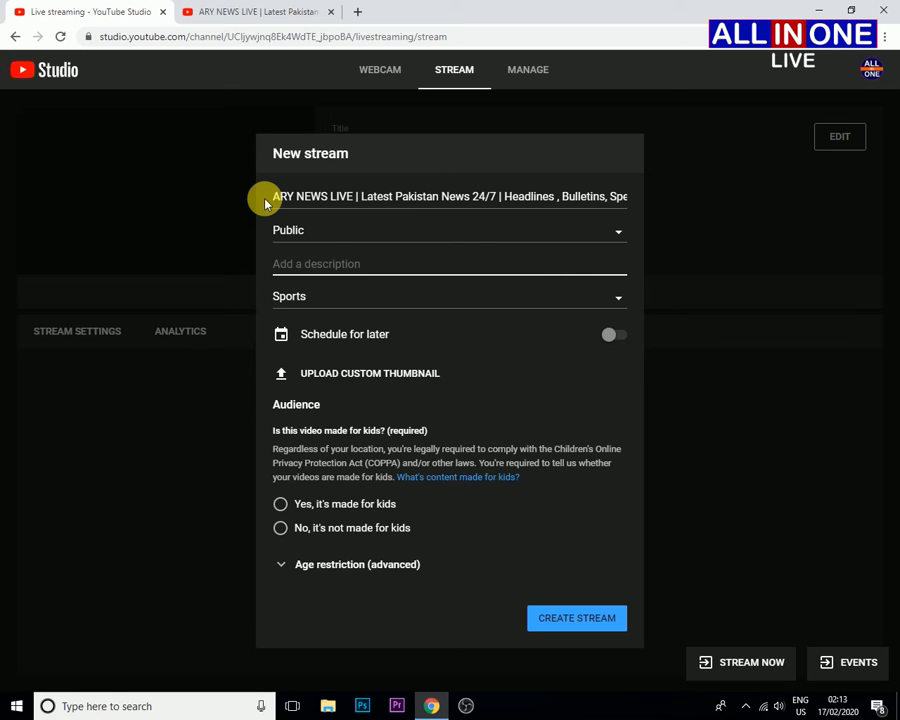
key(ctrl+v)
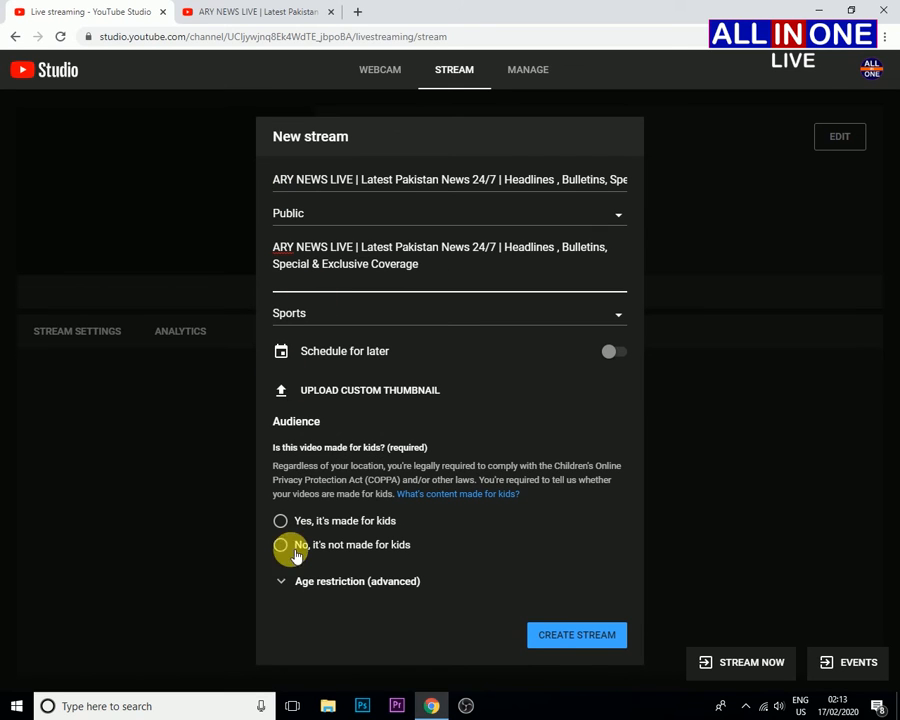
Upload the maxresdefault image from the Desktop as the stream's custom thumbnail.
click(358, 388)
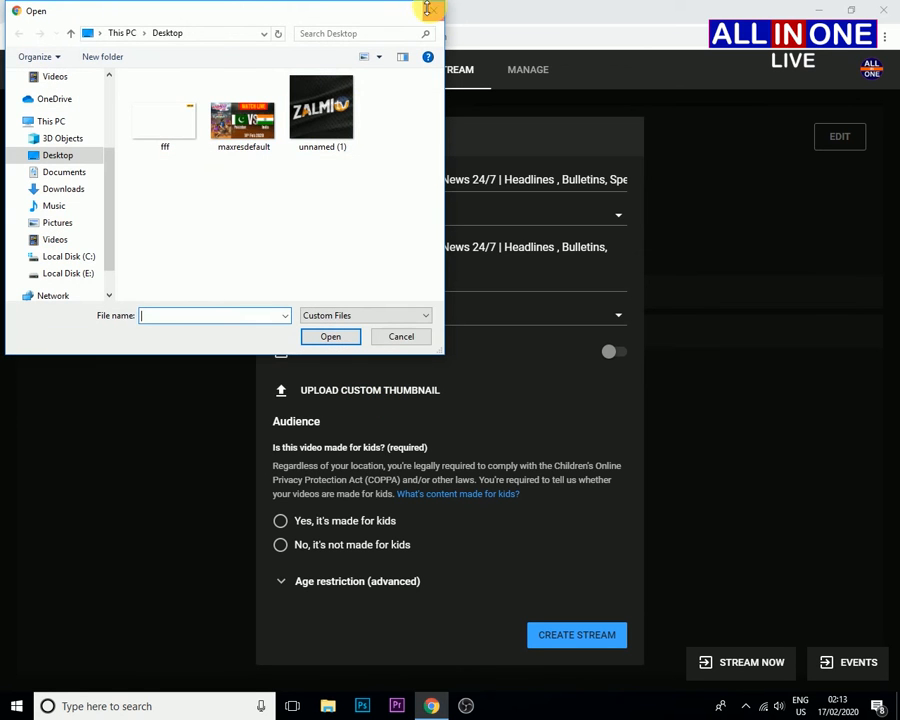
click(248, 130)
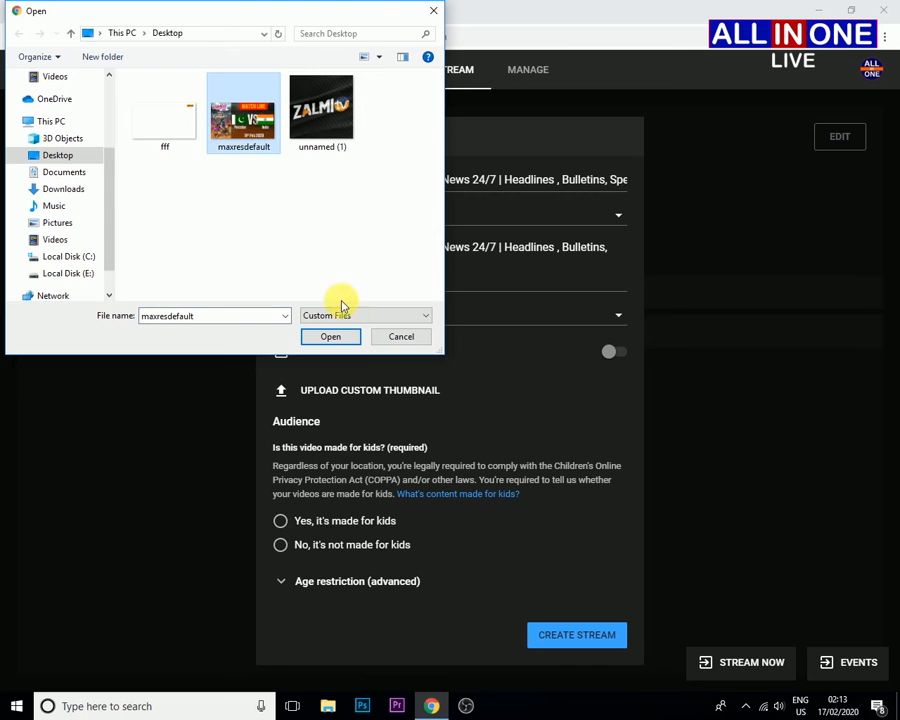
click(343, 338)
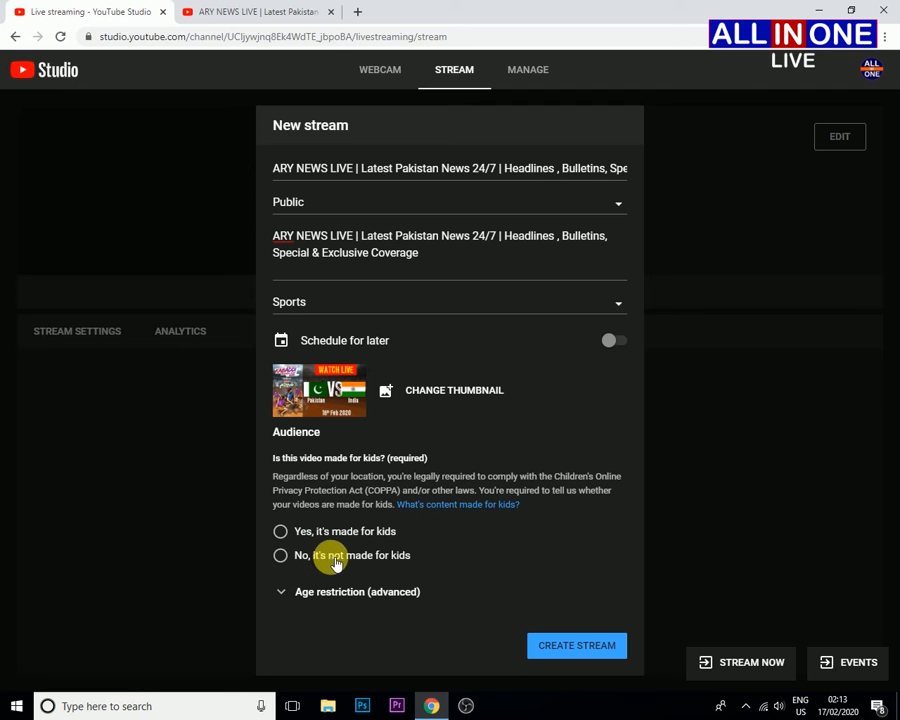
Mark the stream as not made for kids and create it.
click(282, 559)
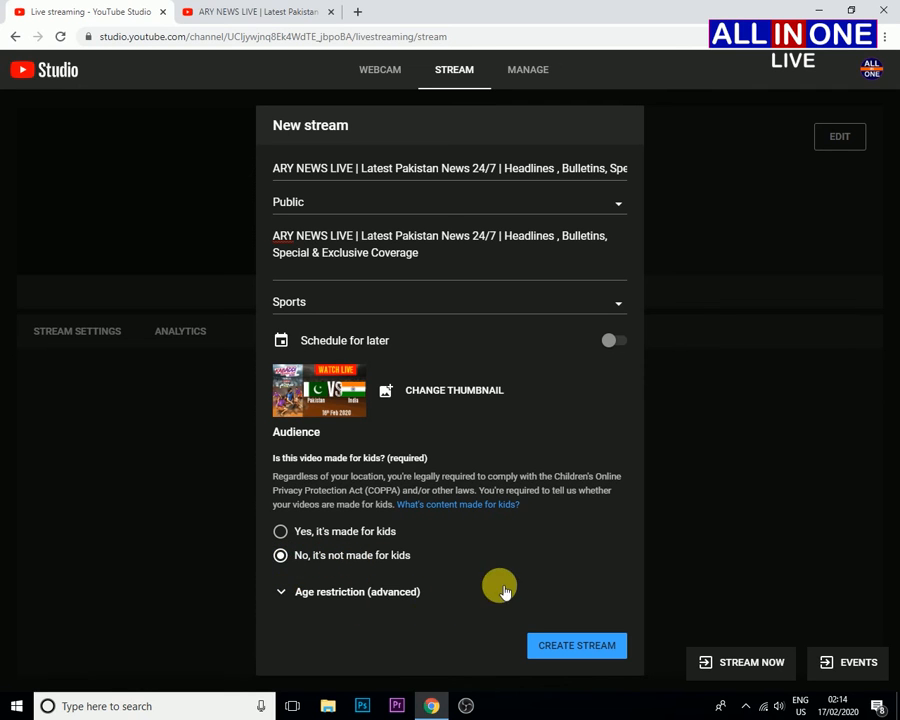
click(573, 645)
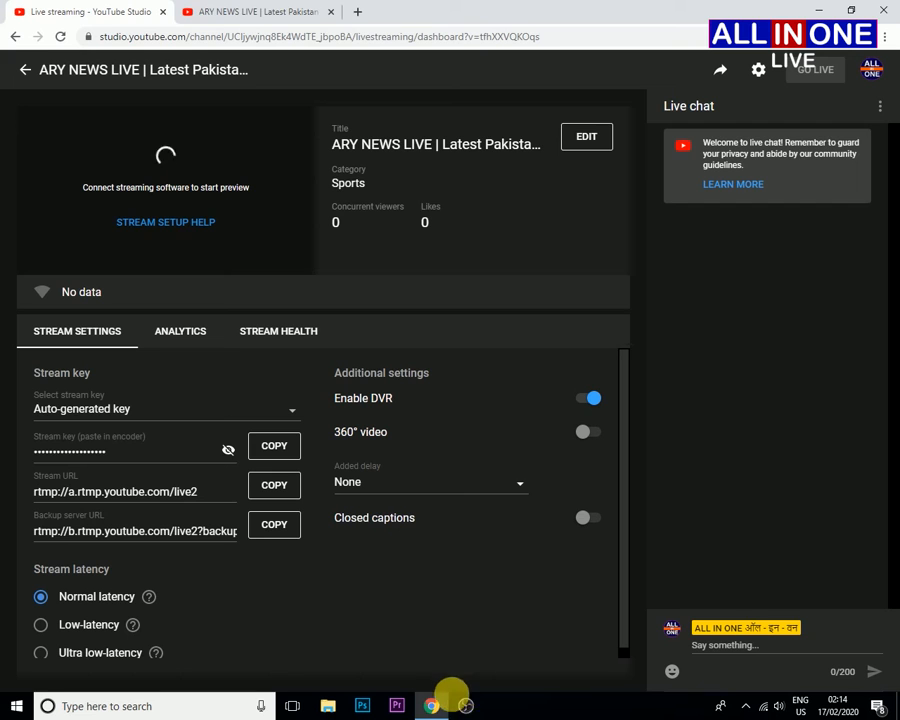
Switch to OBS Studio and remove the existing Browser source from the scene.
click(466, 708)
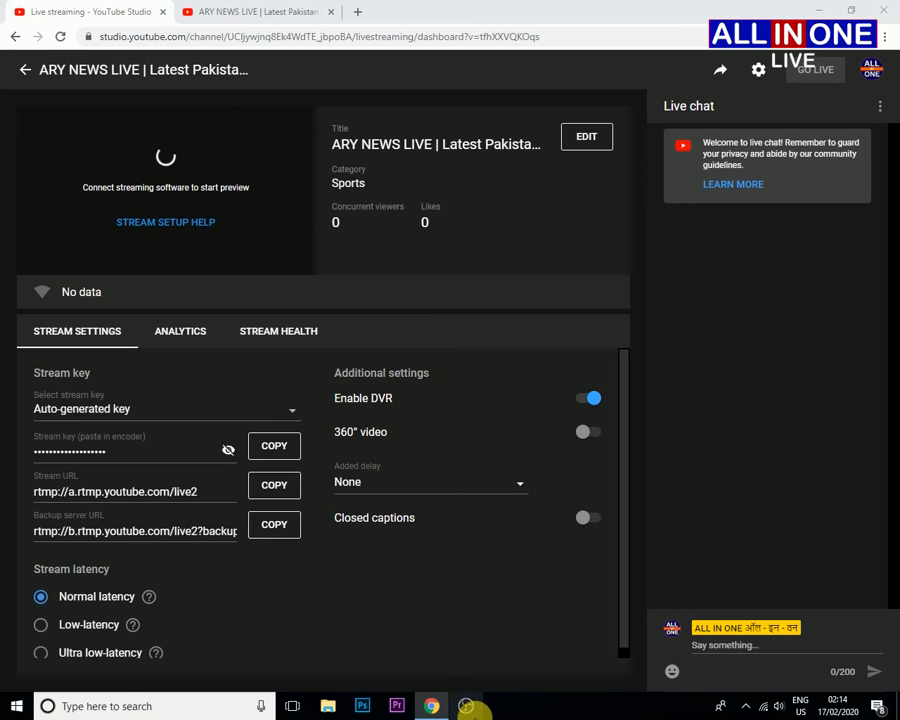
click(466, 706)
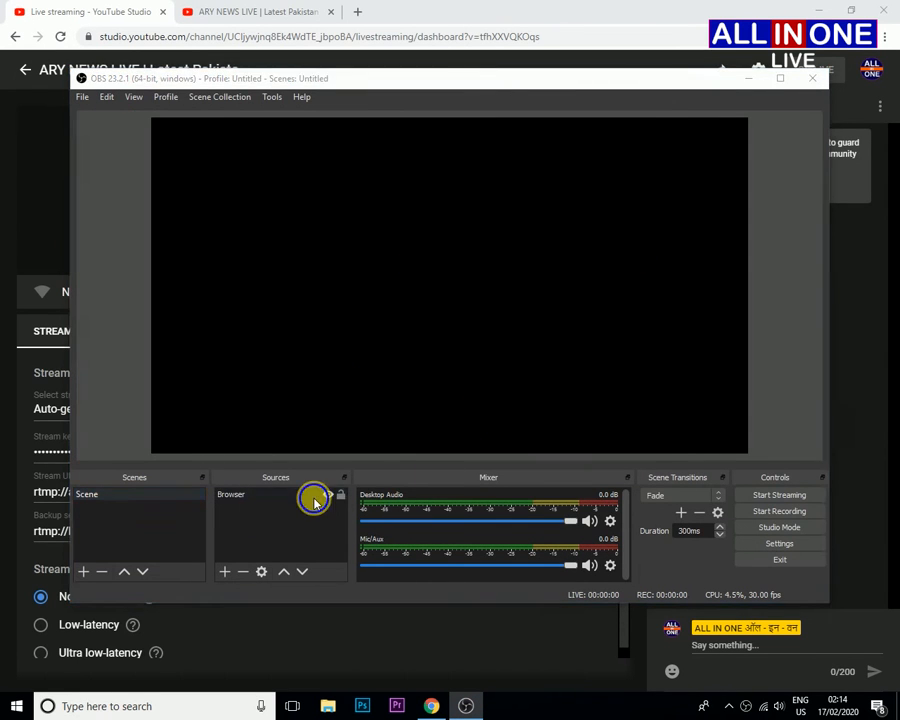
click(522, 515)
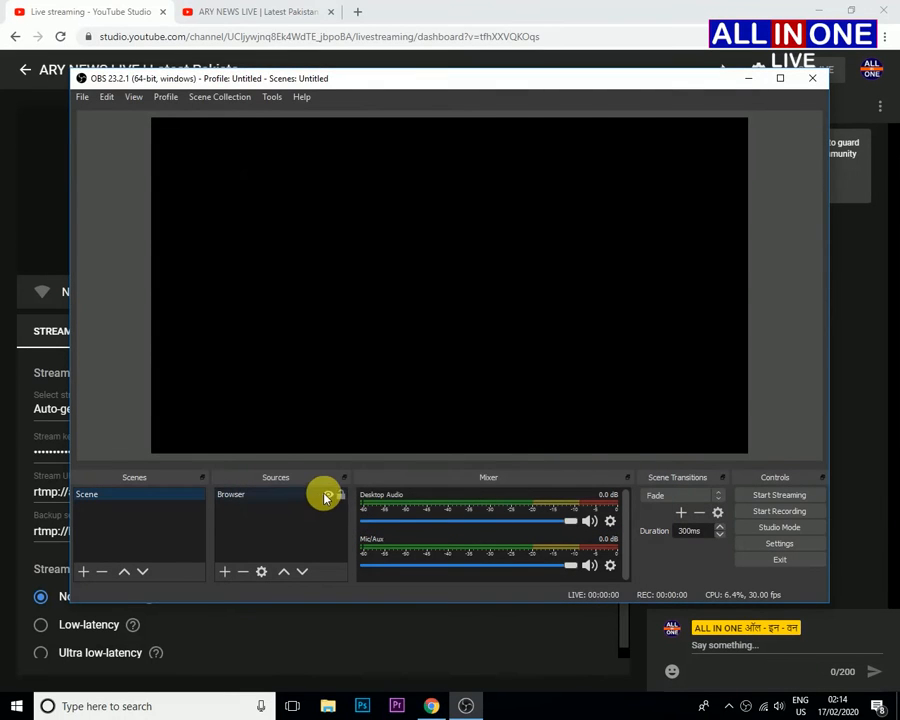
right_click(324, 495)
click(381, 325)
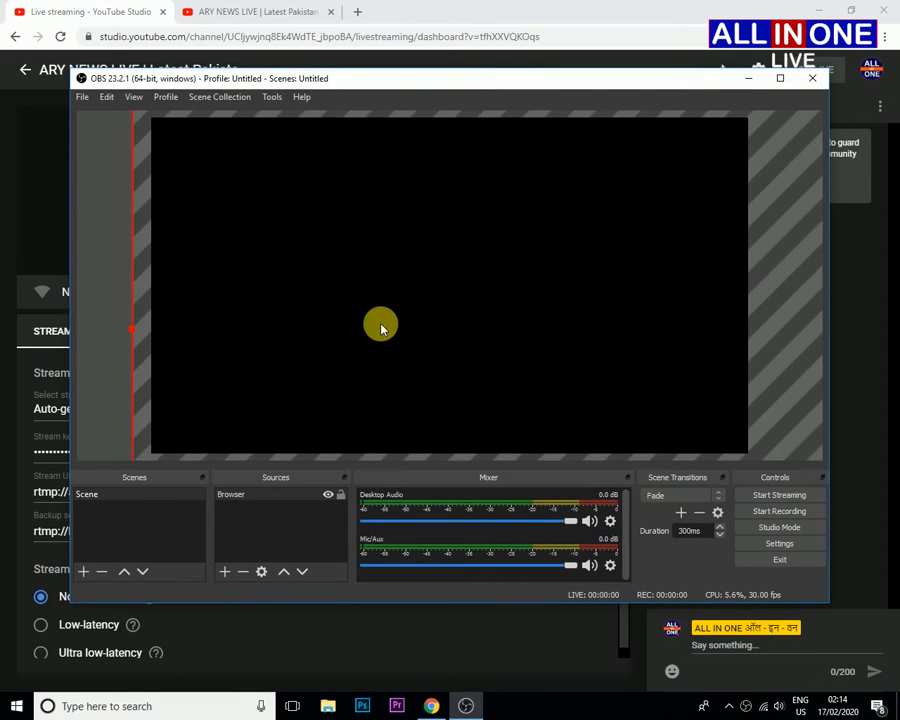
click(490, 361)
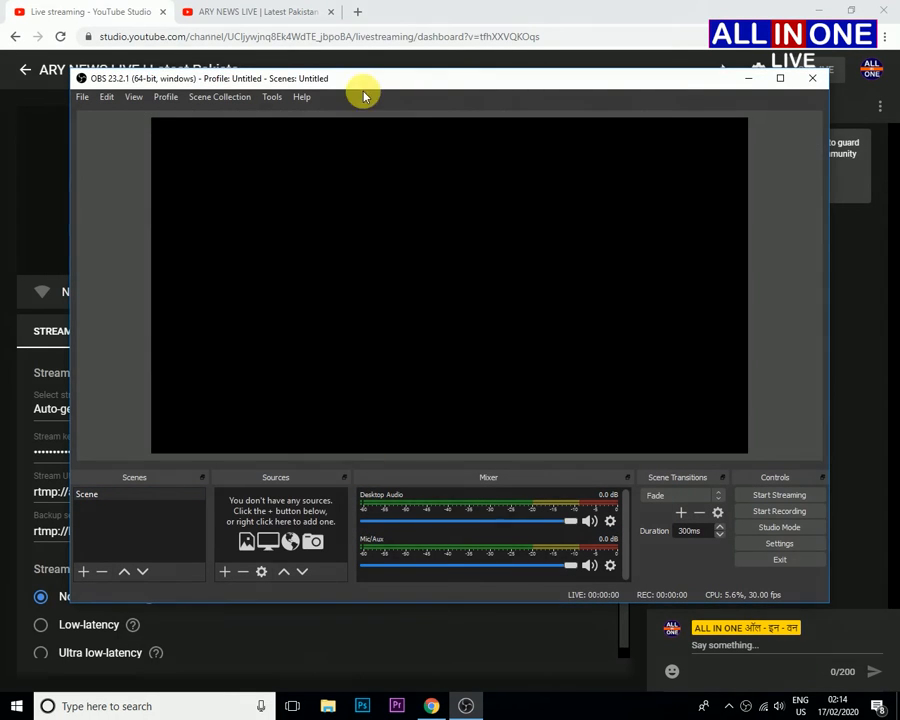
Narrow the OBS window and place it so that YouTube Studio's stream key and URL fields stay uncovered.
drag(362, 80, 557, 25)
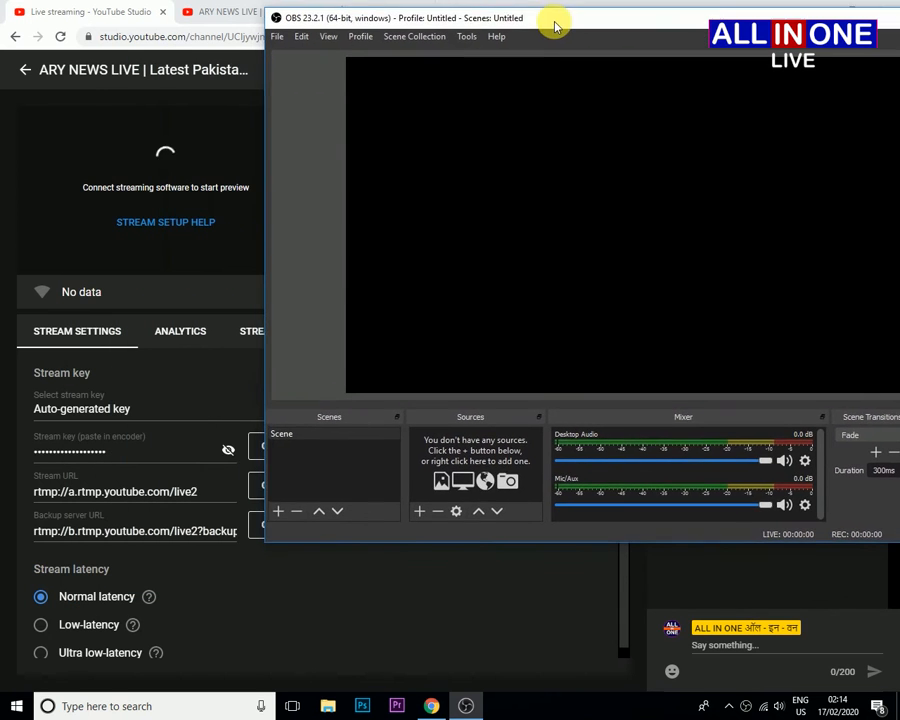
drag(462, 20, 580, 1)
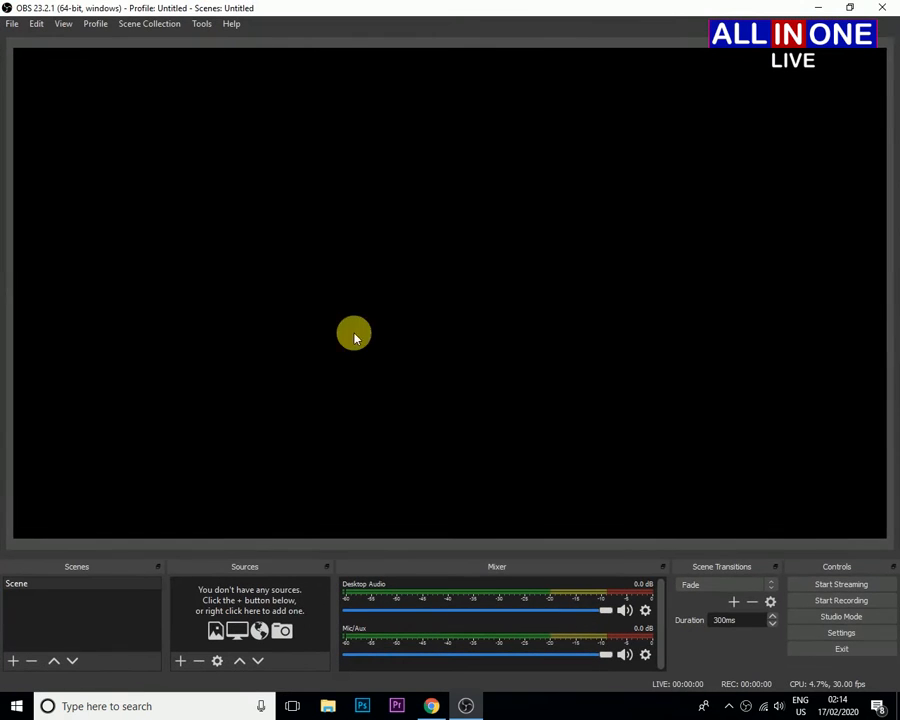
click(847, 7)
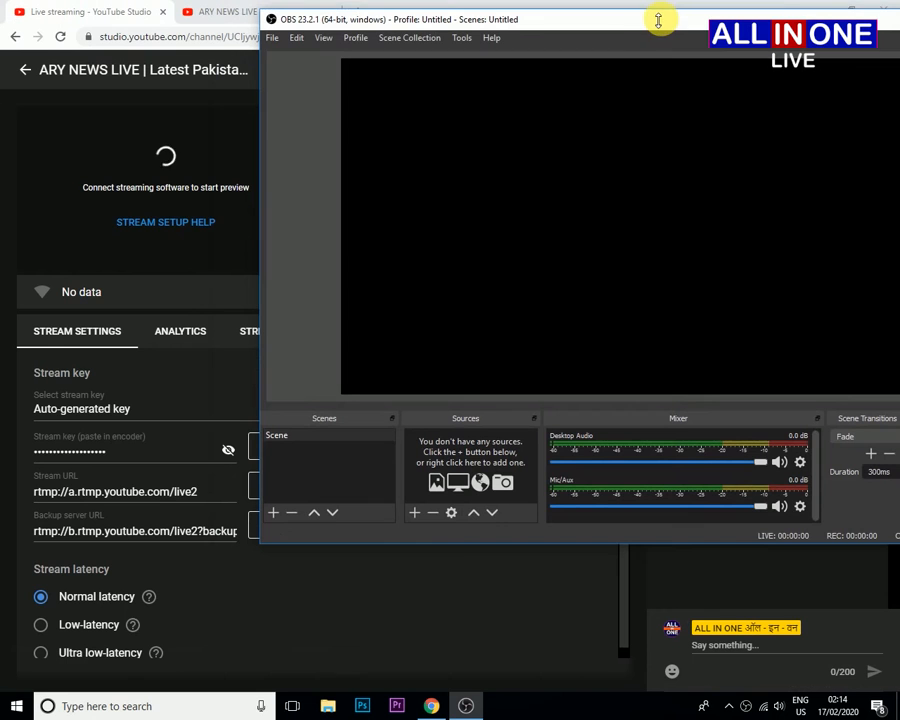
drag(262, 194, 424, 190)
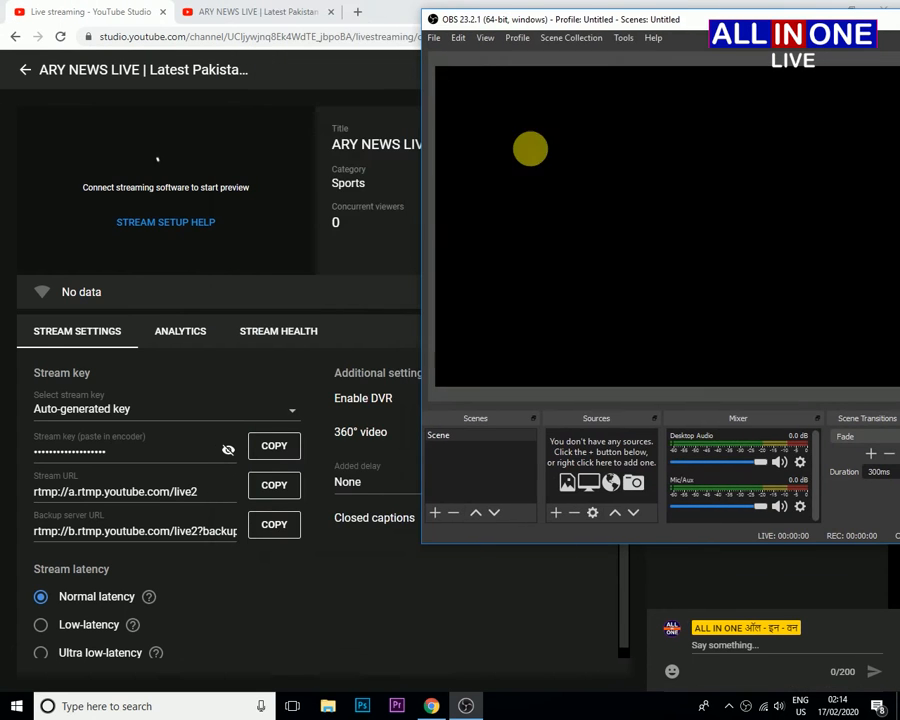
drag(655, 20, 476, 2)
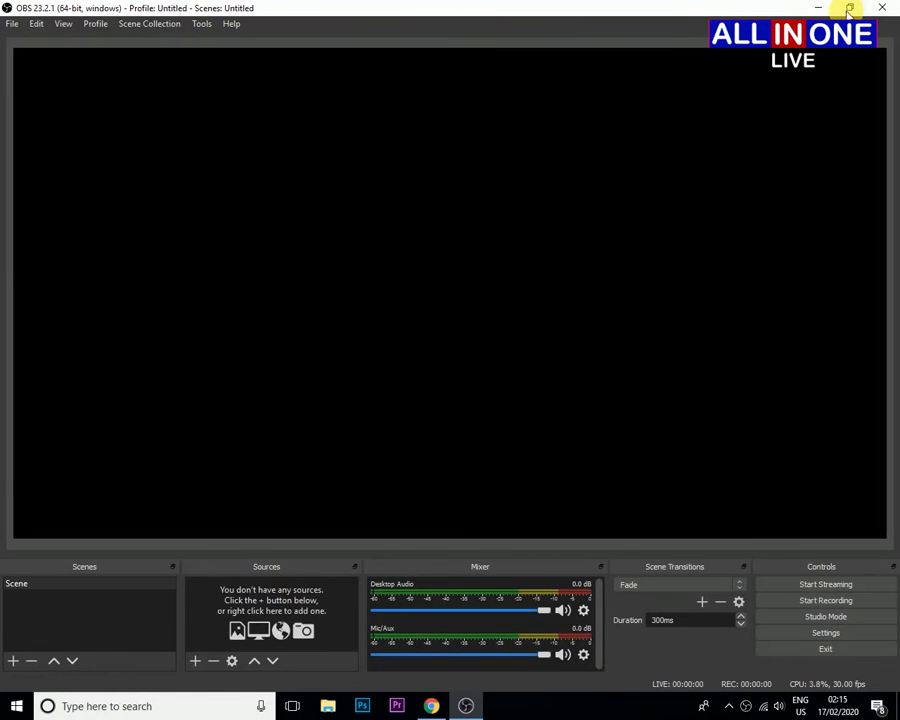
click(849, 8)
drag(578, 8, 478, 24)
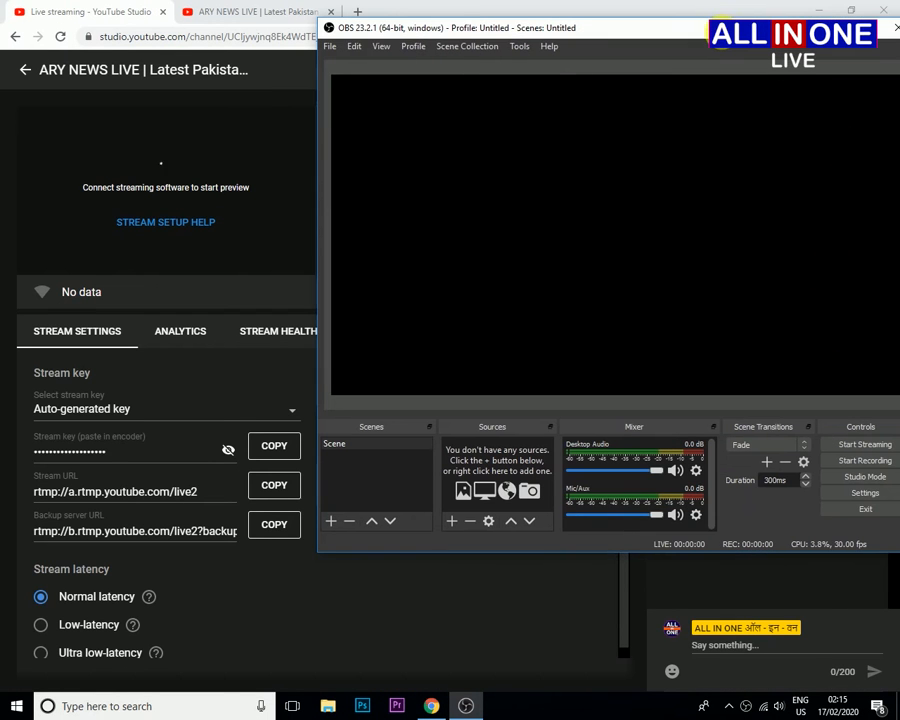
In the OBS video settings, choose 1280x720 for both the output and base canvas resolution, and save.
click(863, 493)
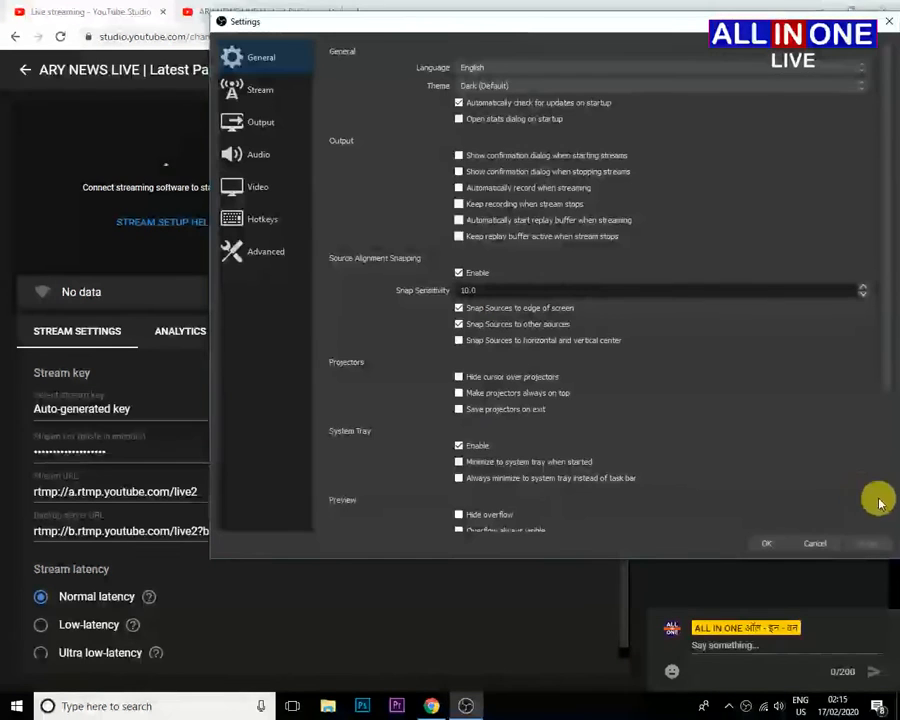
click(275, 193)
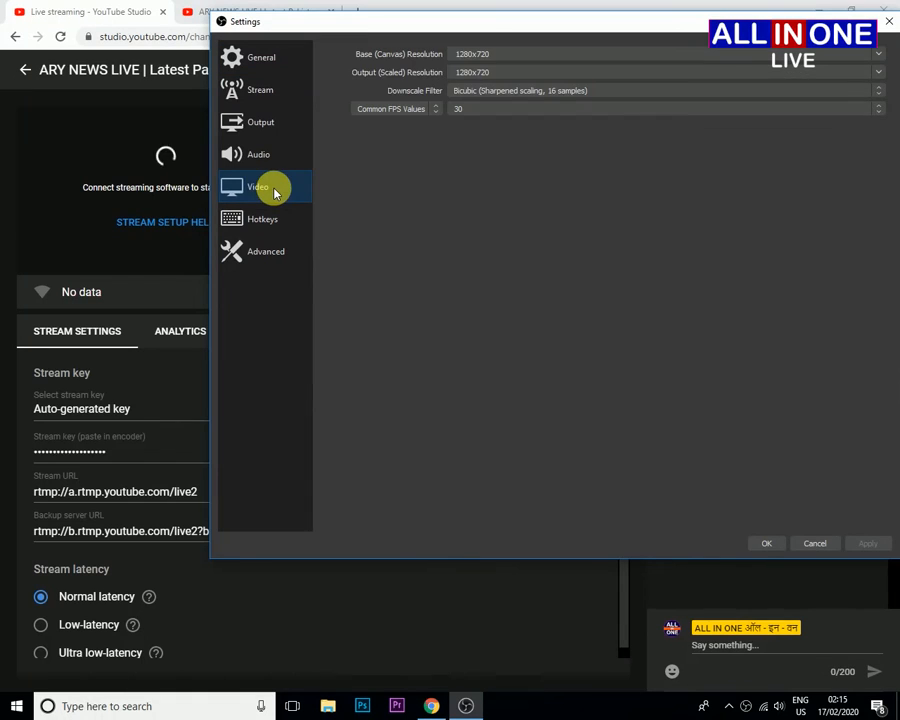
click(878, 74)
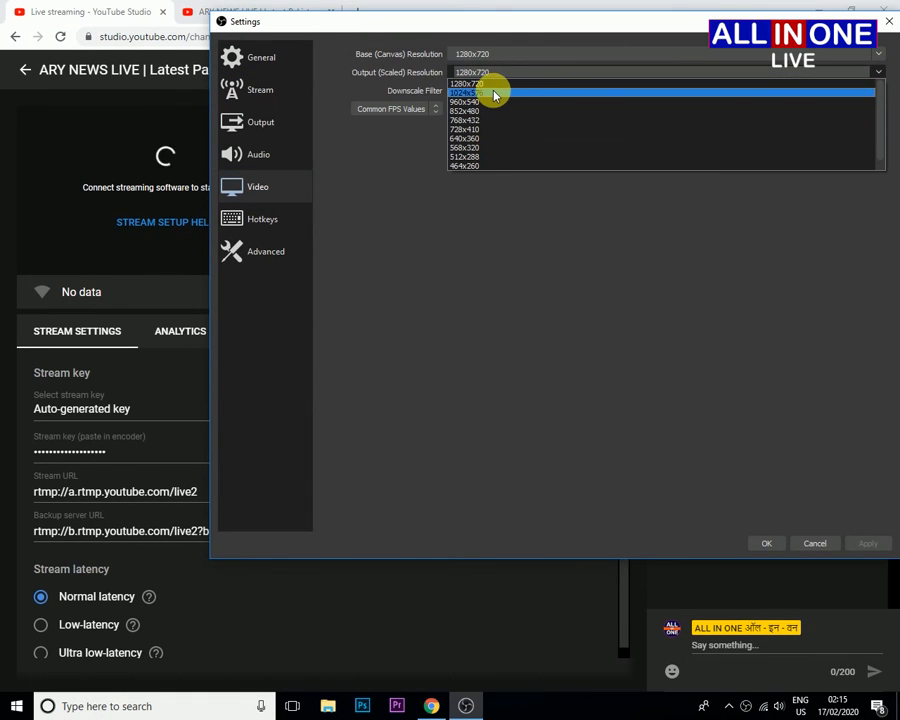
click(492, 86)
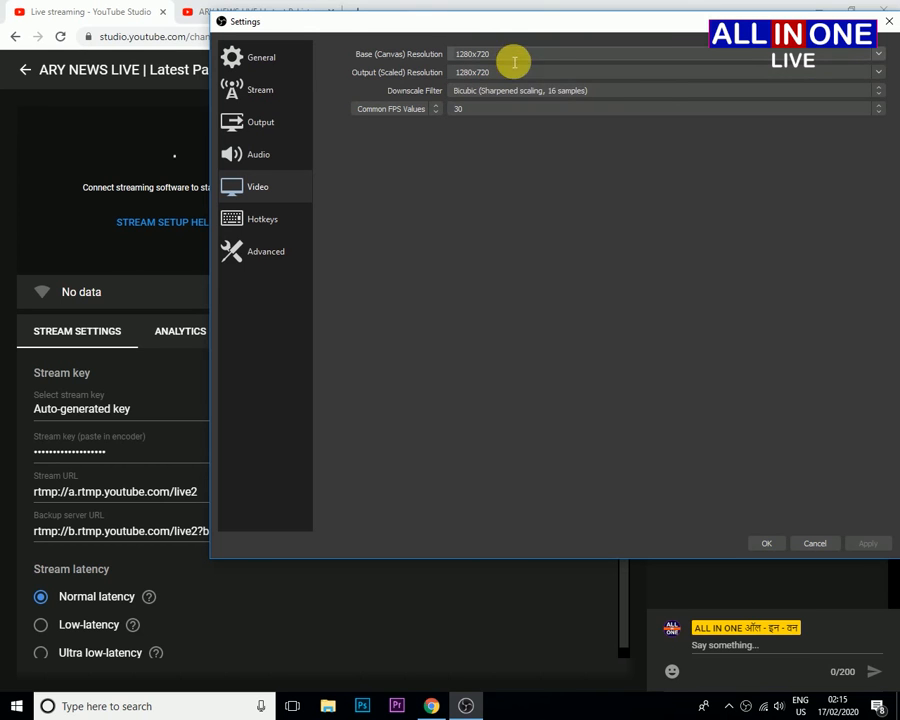
click(879, 55)
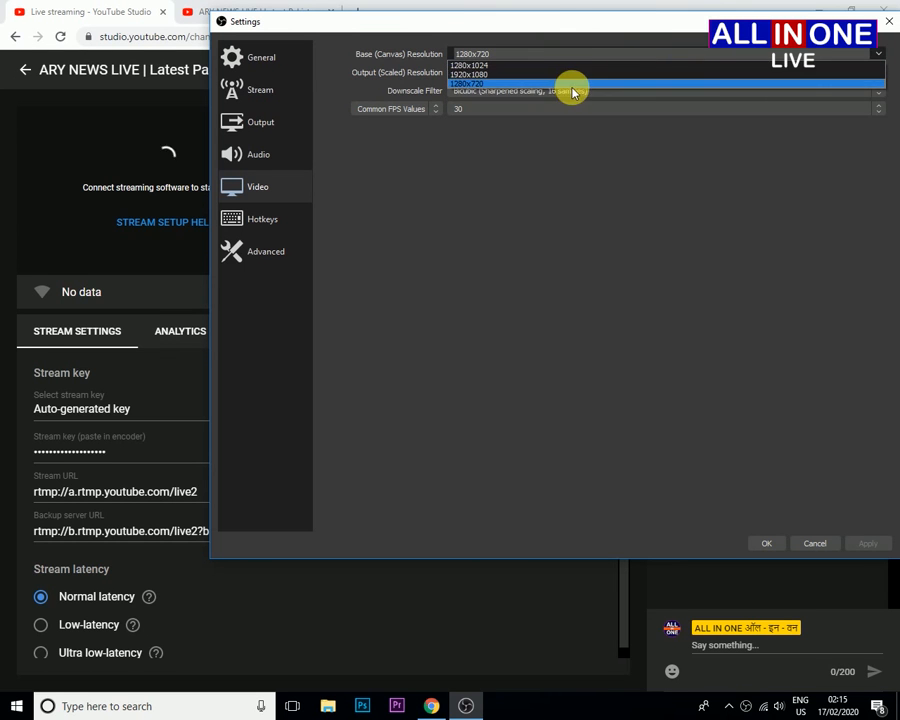
click(505, 86)
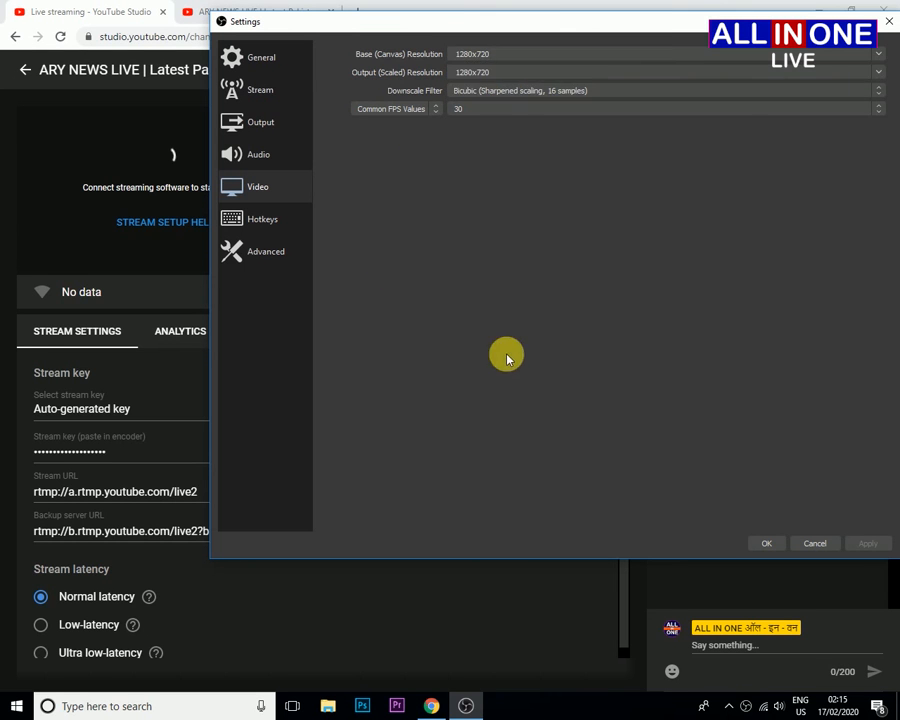
click(762, 548)
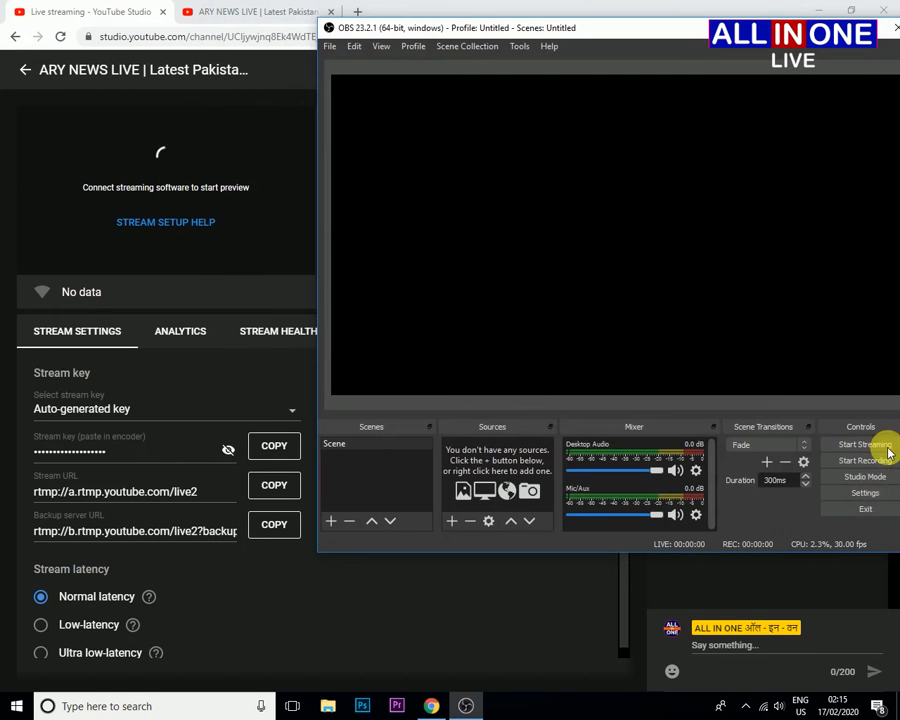
In the OBS stream settings, choose Custom as the streaming service.
click(865, 493)
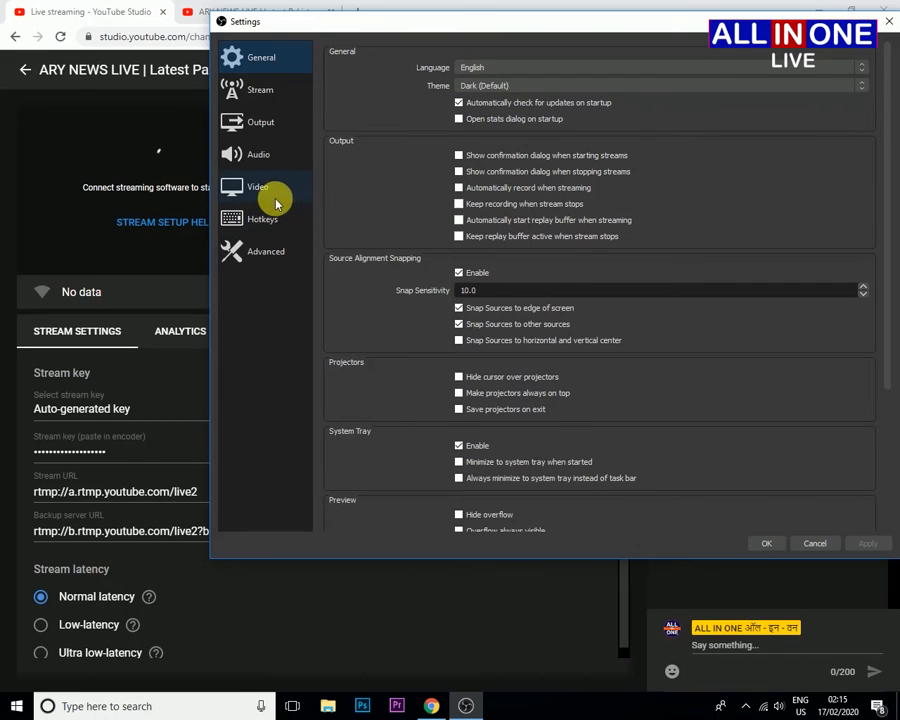
click(270, 90)
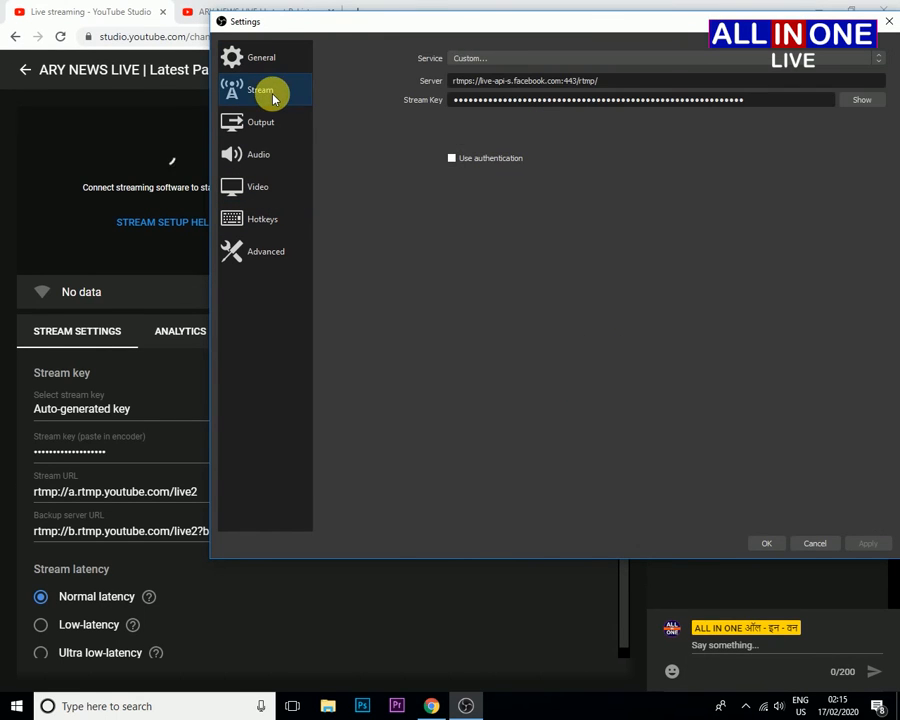
click(502, 60)
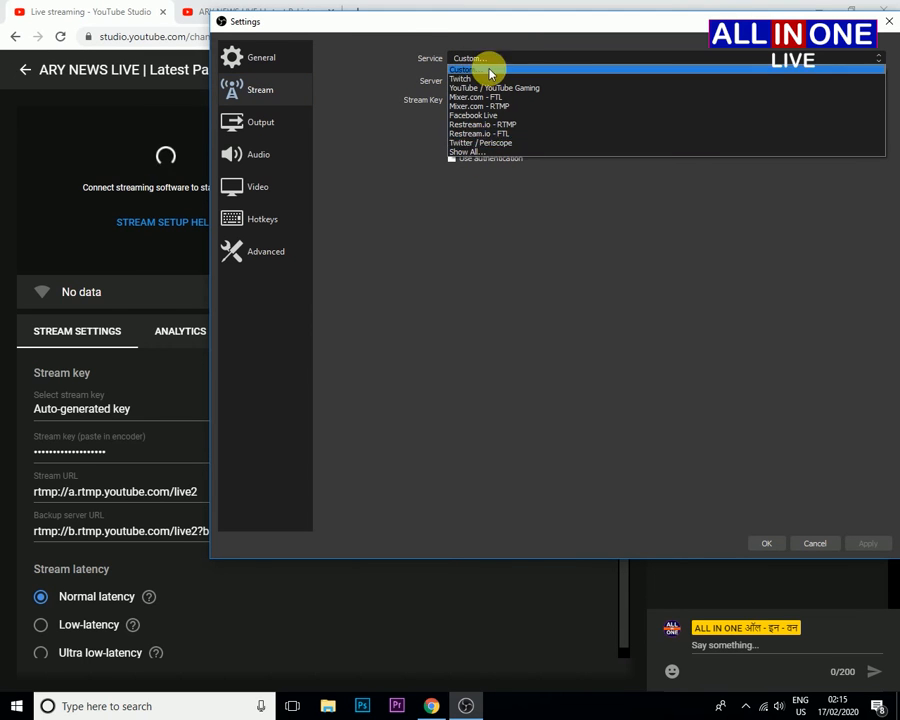
click(480, 70)
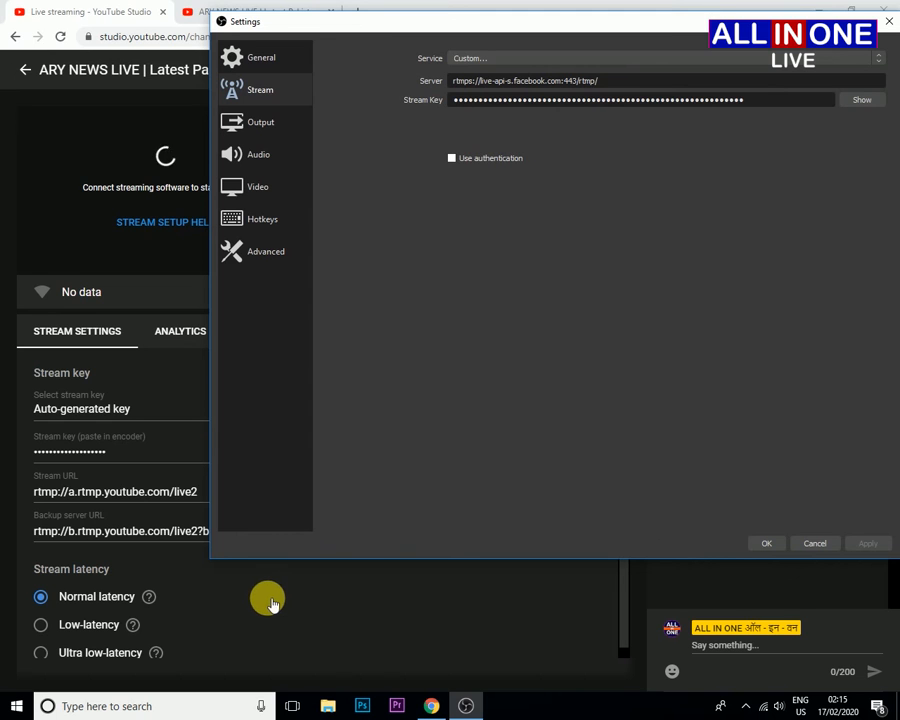
Copy the stream URL from YouTube Studio and replace the server address in the OBS stream settings with it.
click(237, 613)
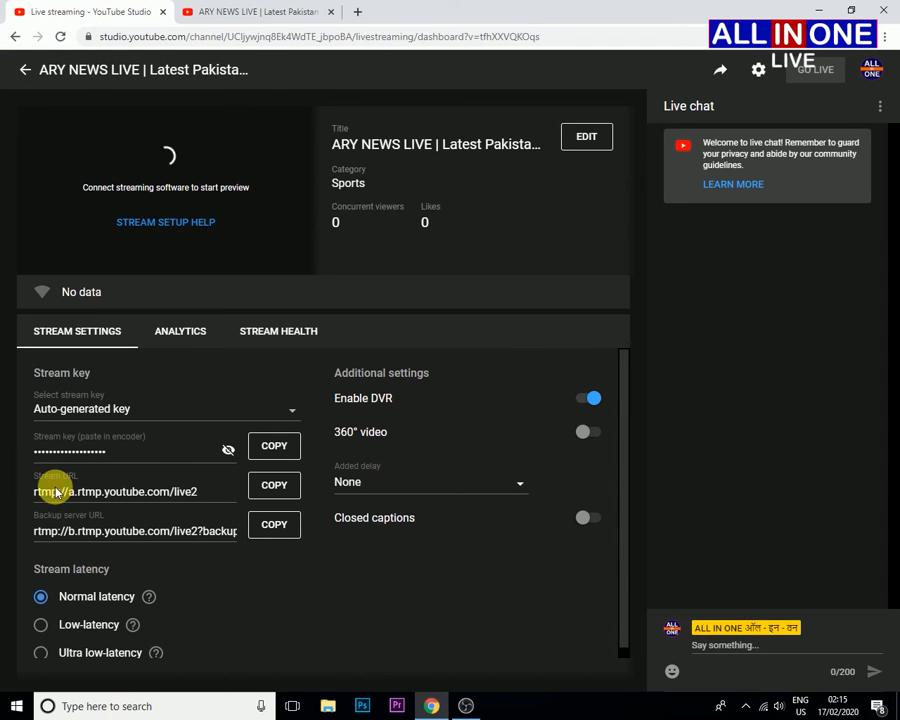
click(274, 485)
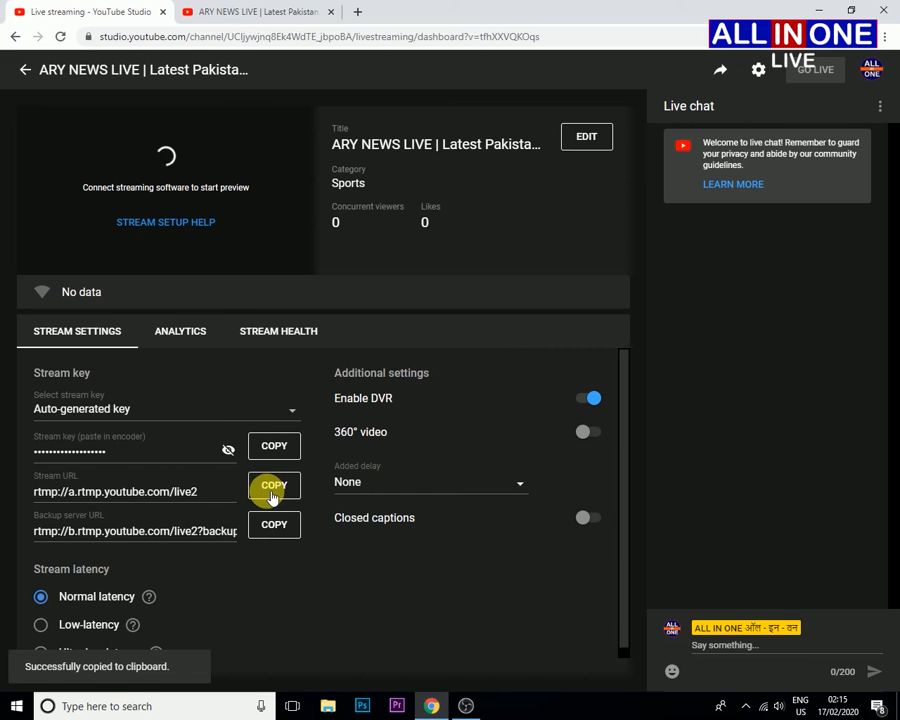
click(466, 706)
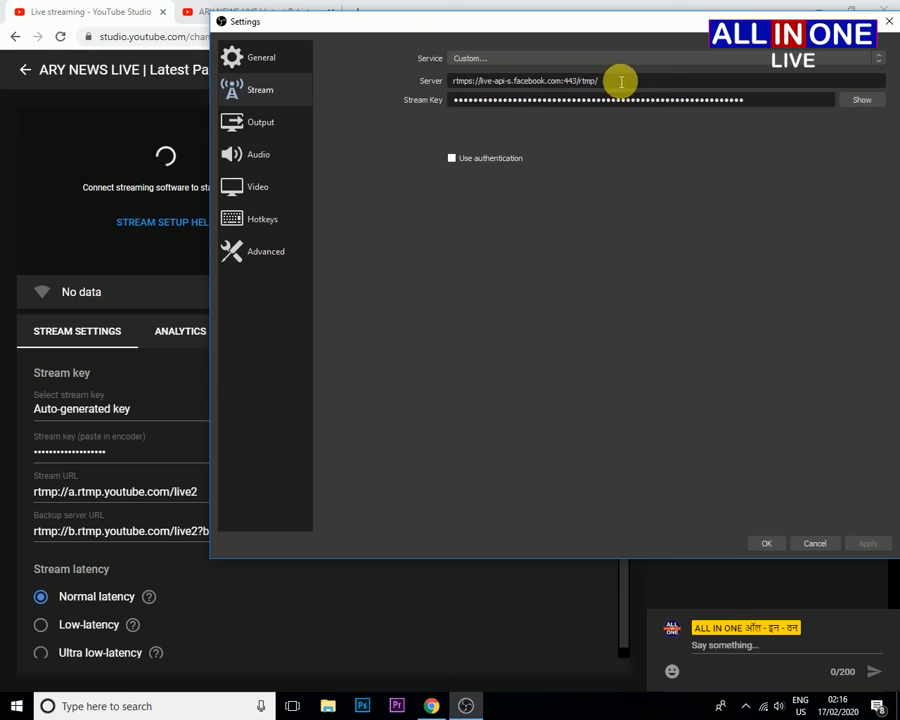
drag(603, 86, 440, 102)
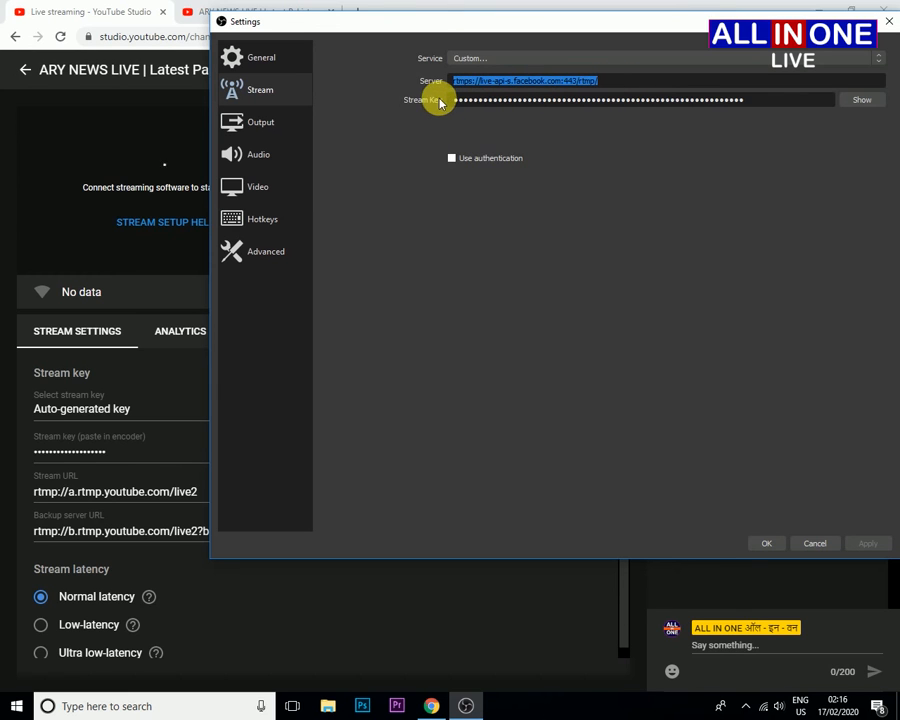
key(ctrl+v)
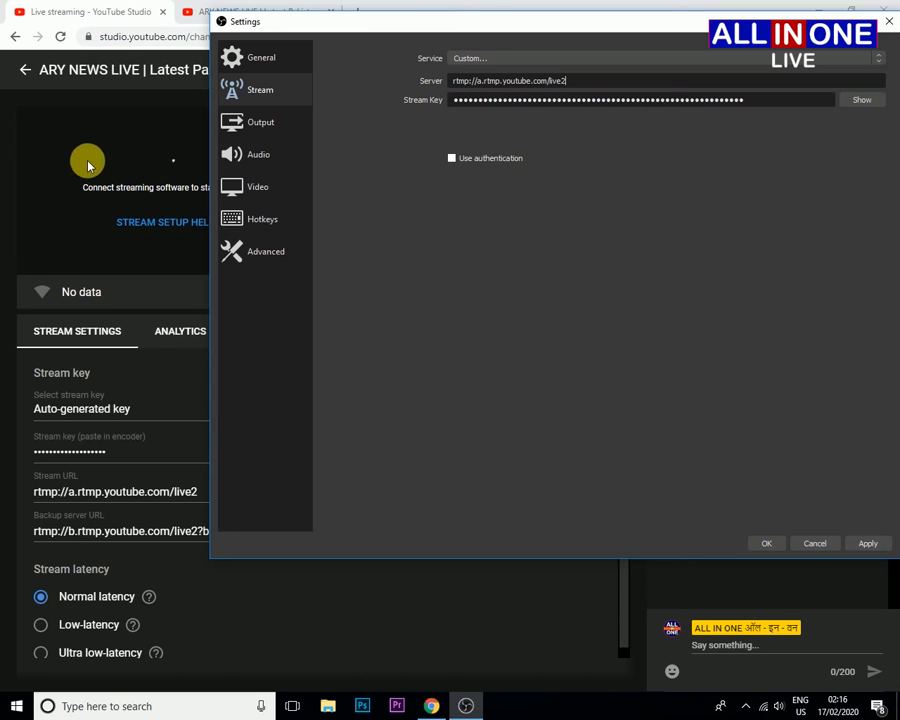
Set the YouTube stream to low latency, then copy its stream key into the OBS stream key field and save the settings.
click(40, 624)
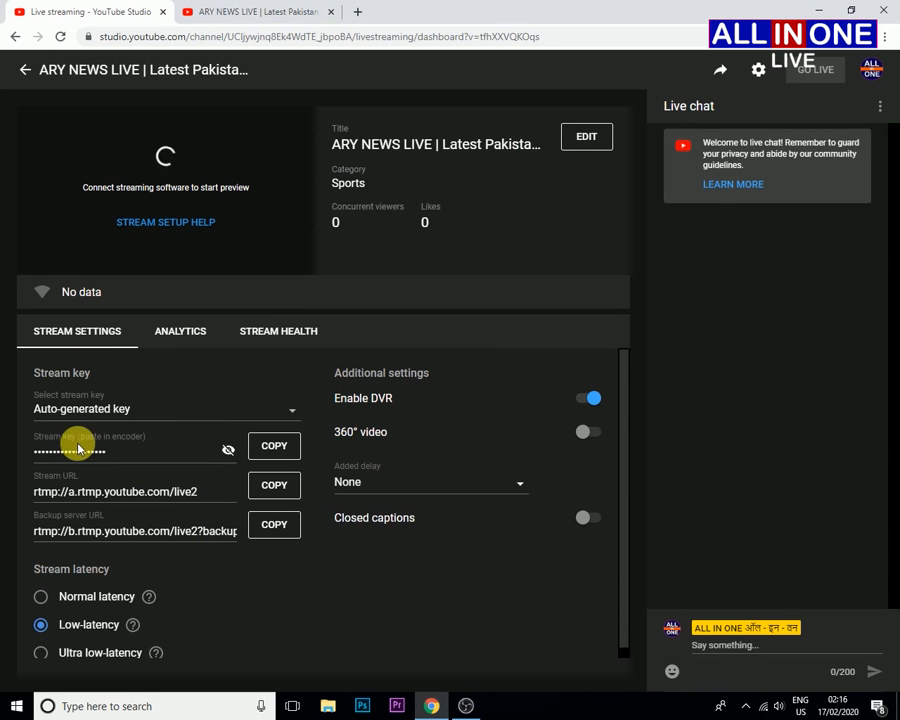
click(275, 450)
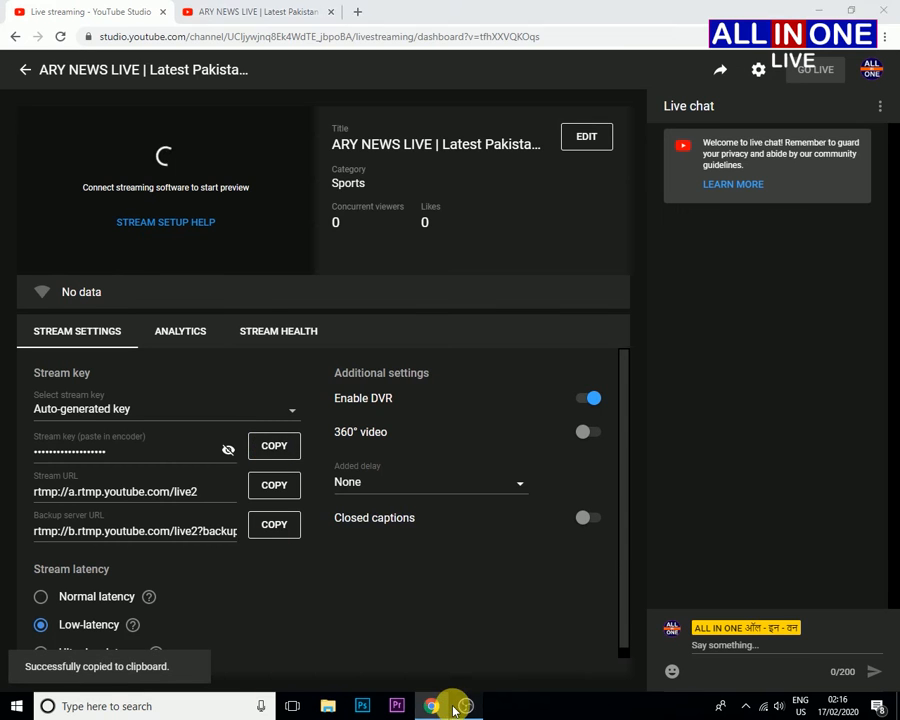
click(466, 706)
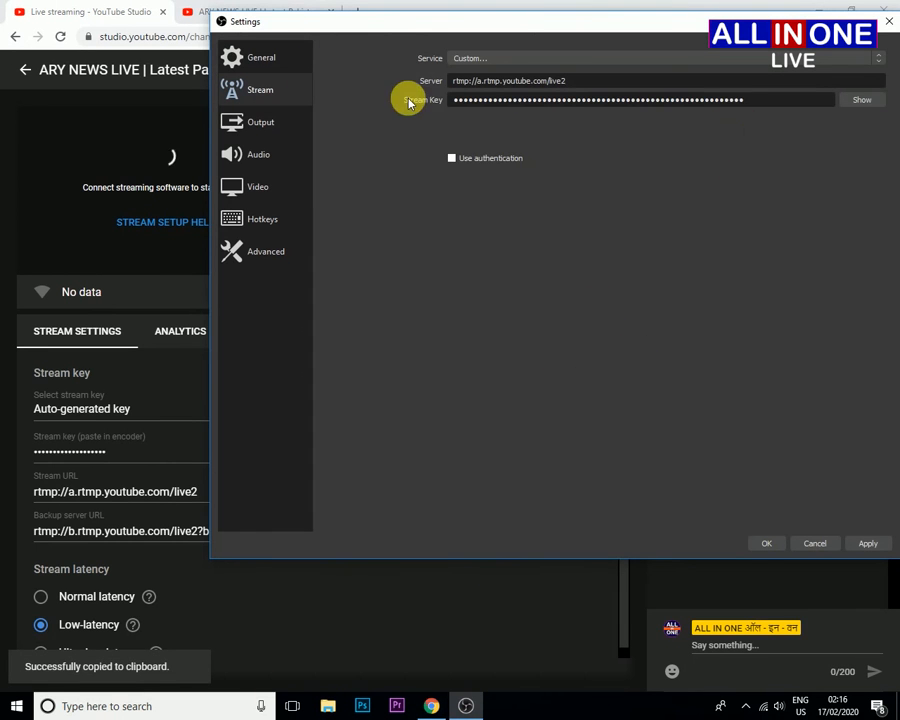
drag(761, 104, 385, 122)
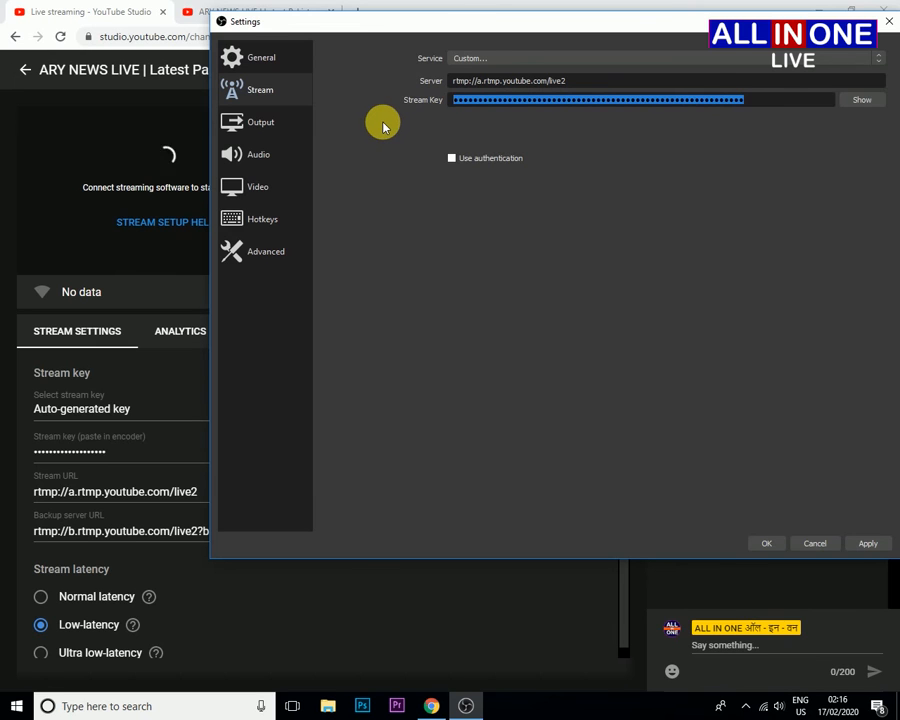
key(ctrl+v)
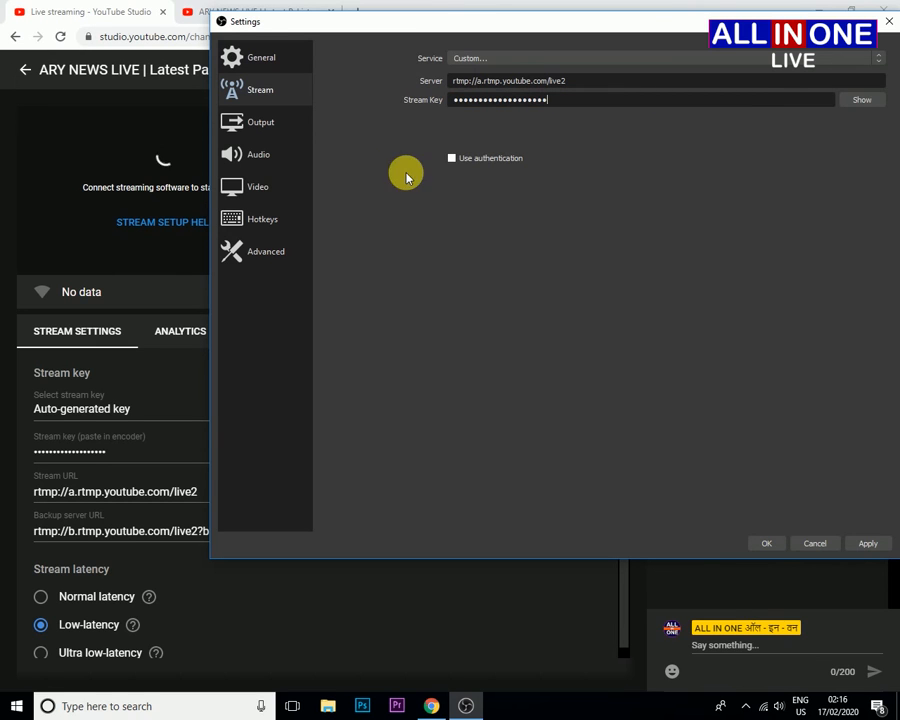
click(867, 544)
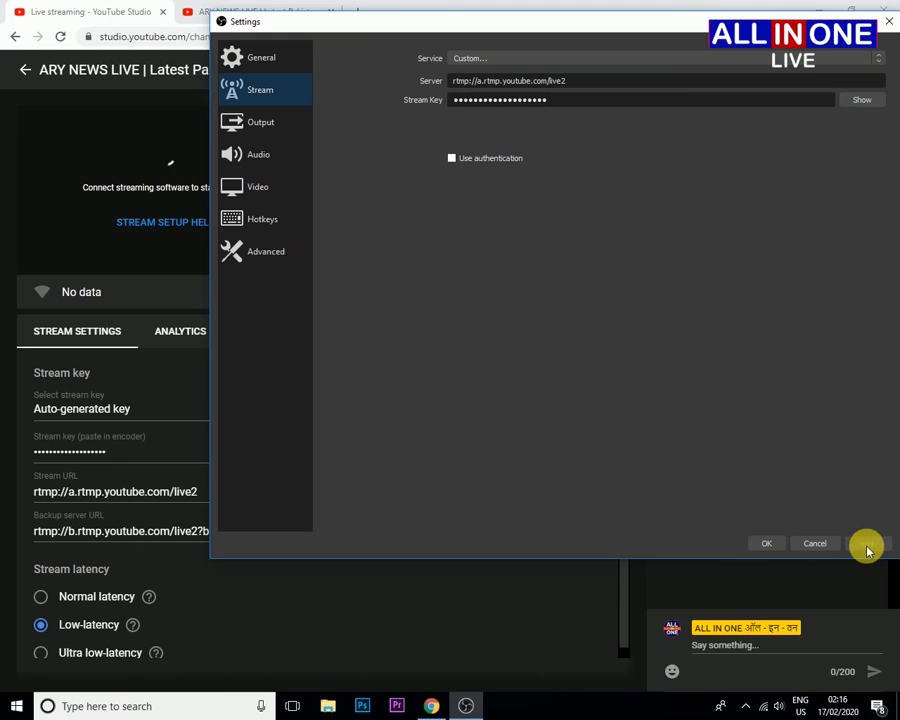
click(767, 545)
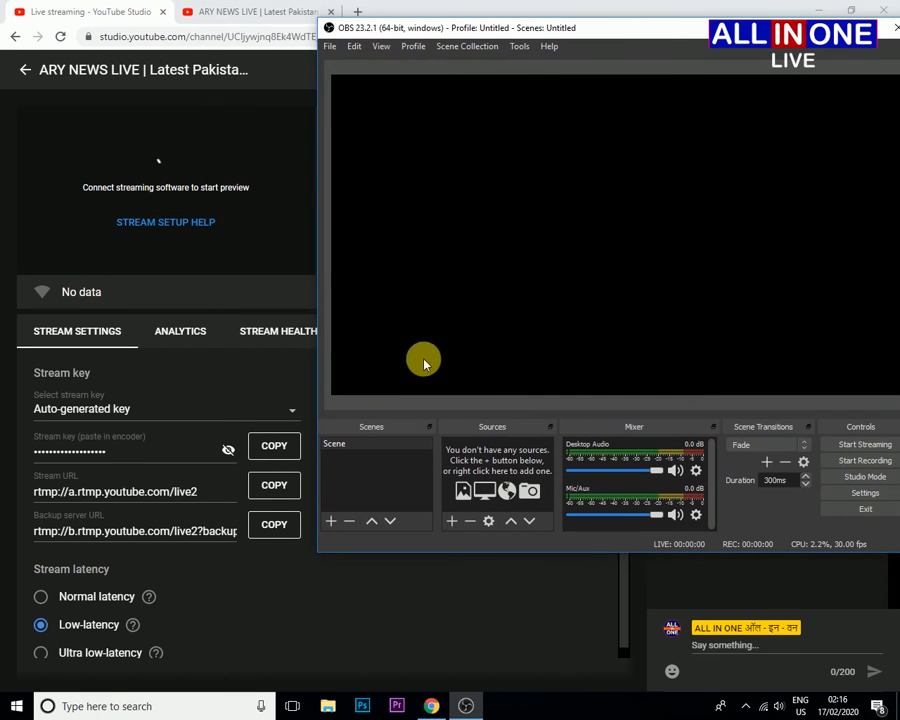
Copy the ARY NEWS LIVE video's web address and use it as the URL of a new Browser source in OBS.
click(230, 11)
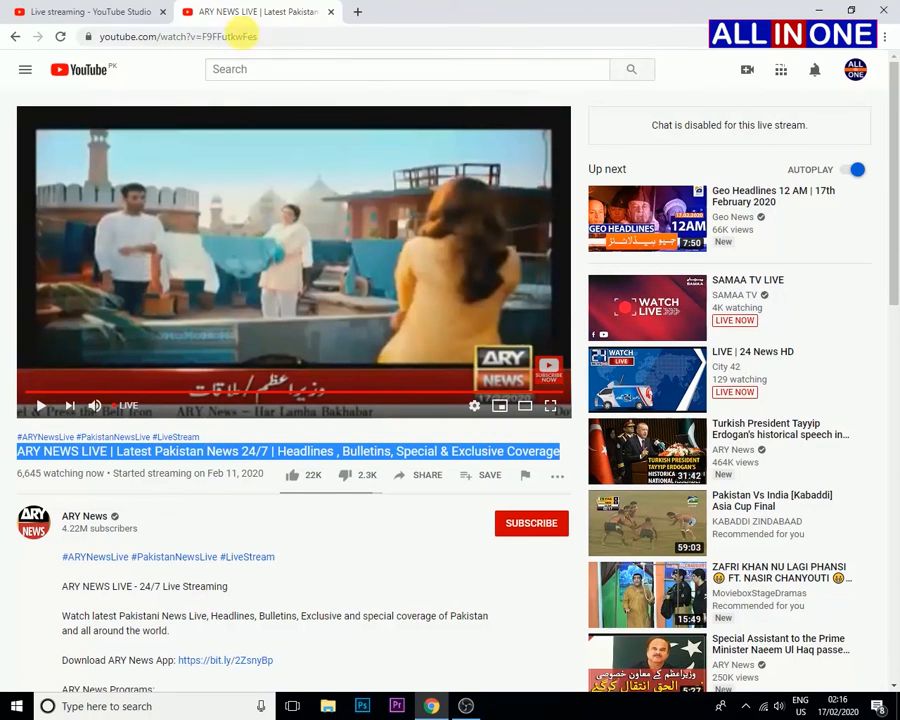
key(ctrl+a)
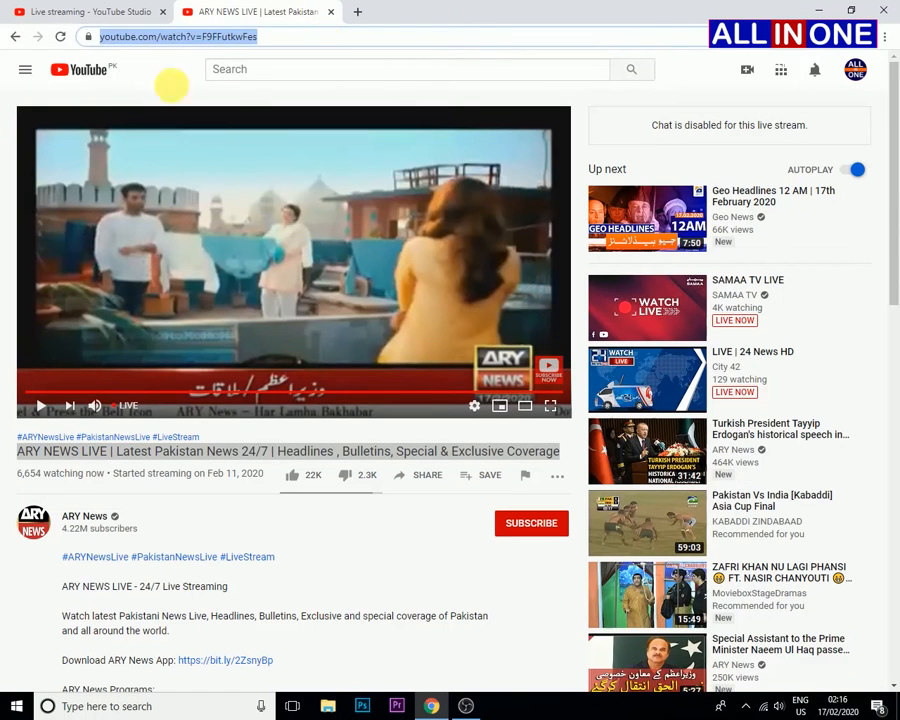
click(466, 706)
click(452, 521)
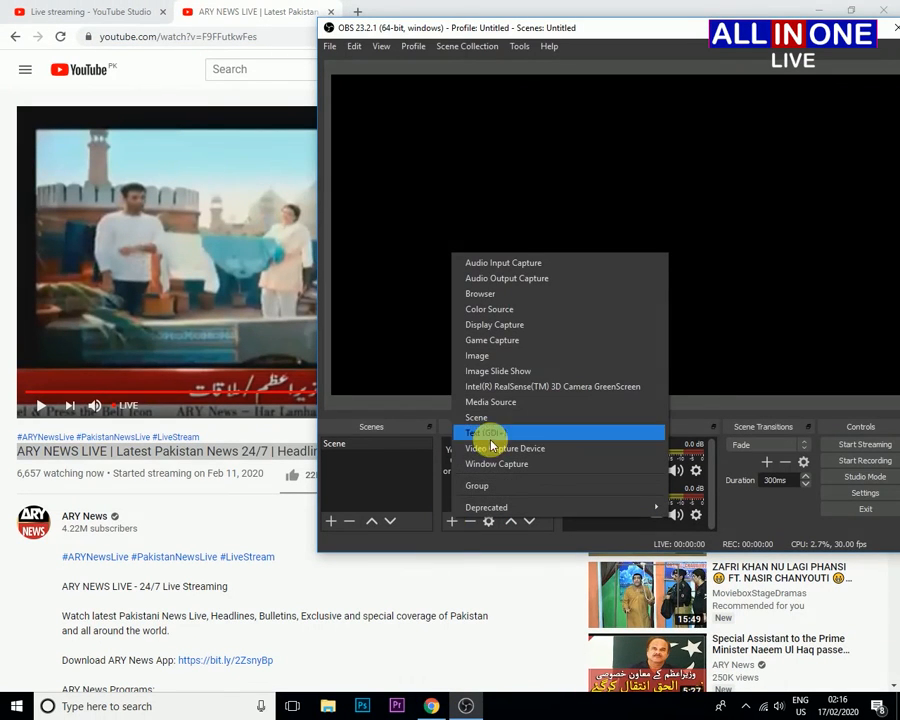
click(506, 295)
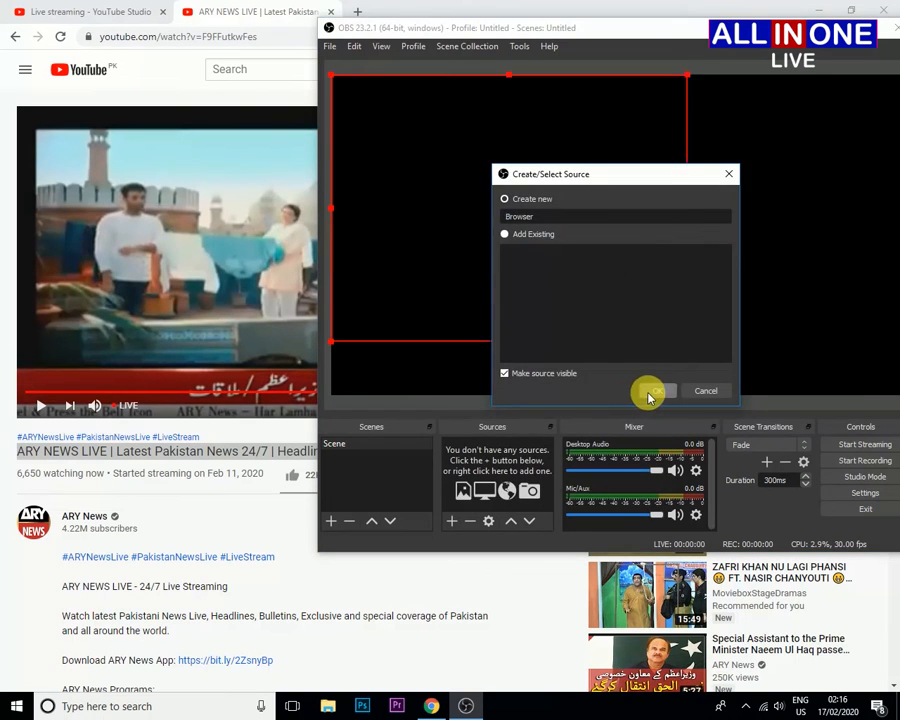
click(648, 393)
drag(586, 355, 388, 381)
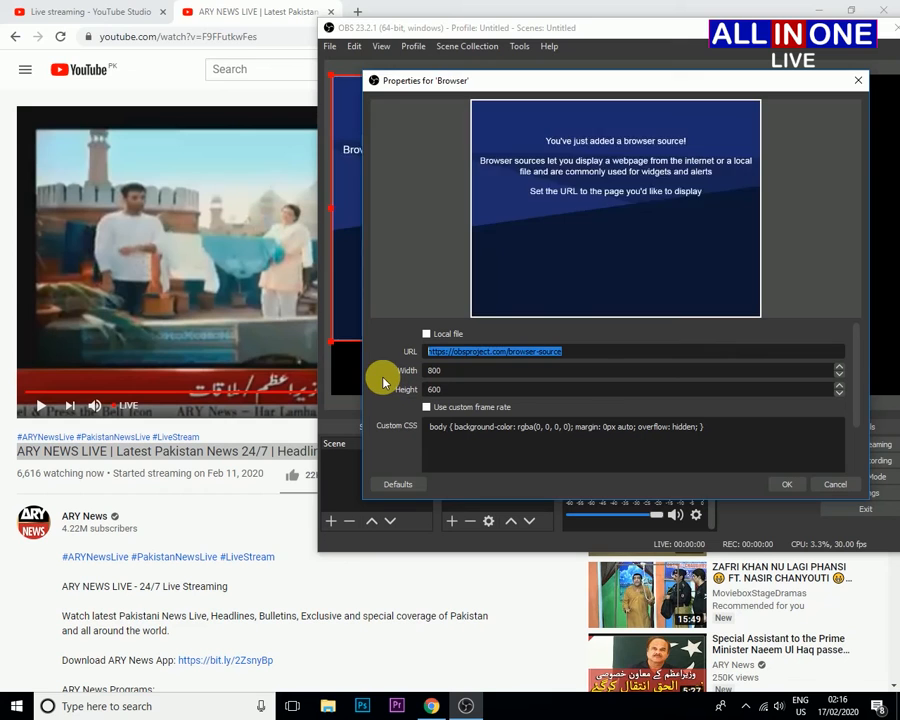
key(ctrl+v)
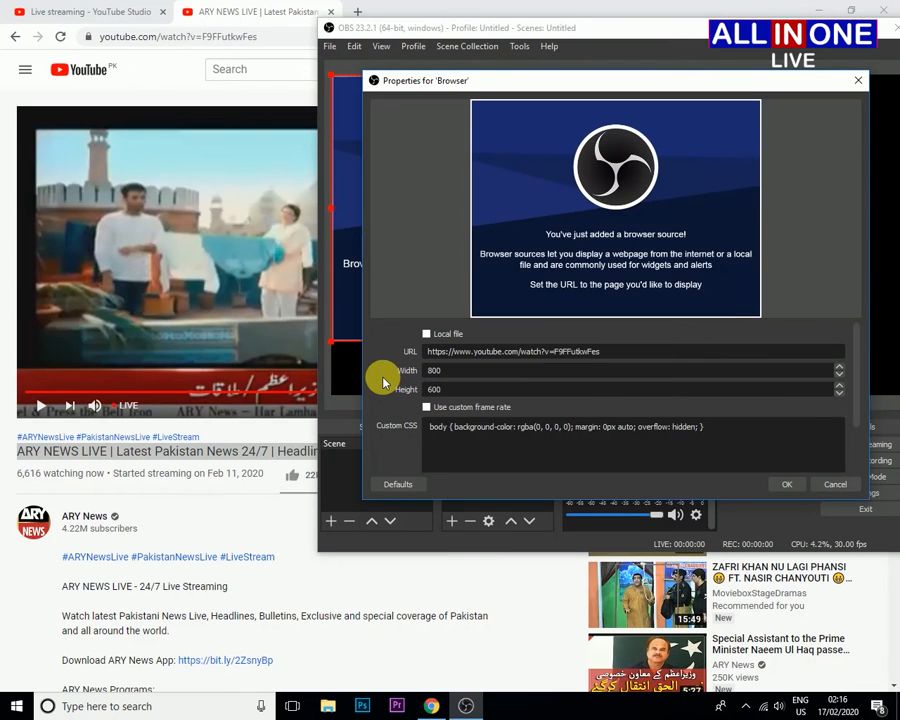
Set the Browser source's width to 1280 and height to 720, and confirm its properties.
drag(428, 373, 353, 376)
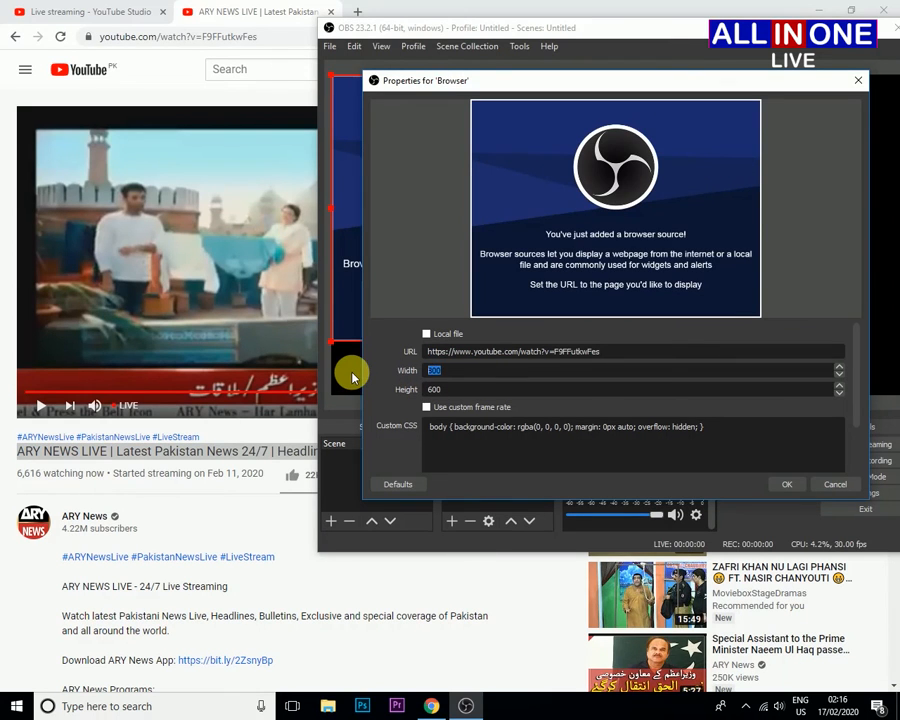
text(1280)
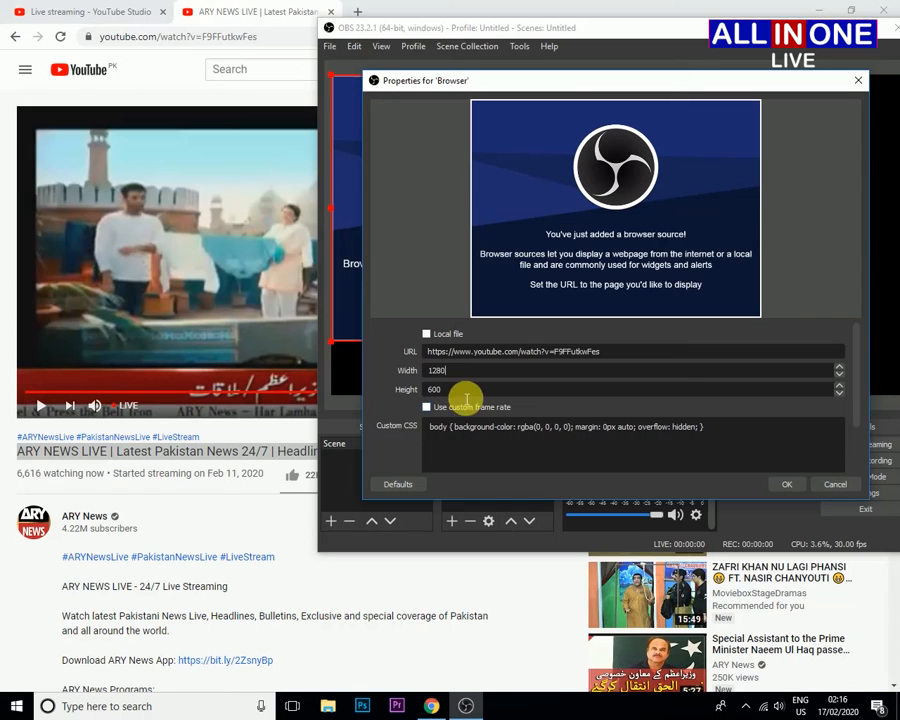
drag(460, 392, 341, 399)
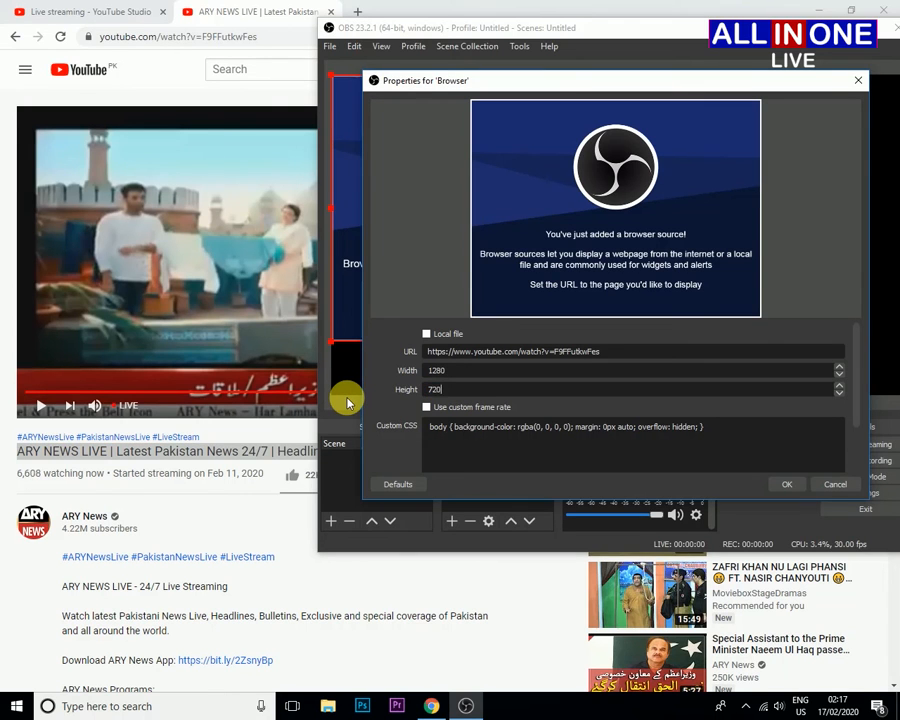
click(797, 487)
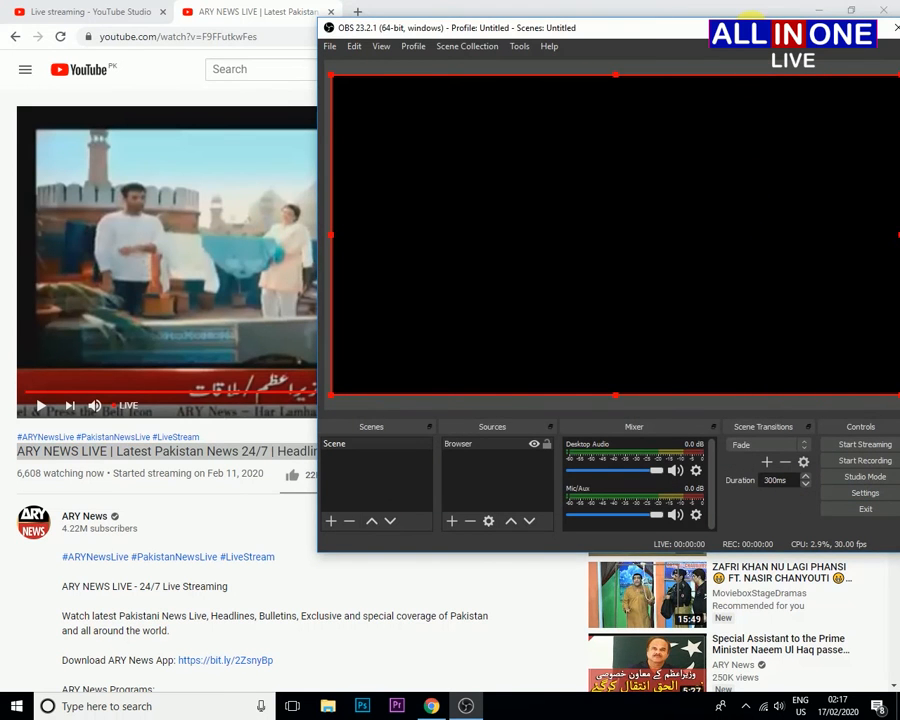
Enlarge and reposition the Browser source in the OBS preview so only the news video fills the canvas.
drag(754, 32, 557, 77)
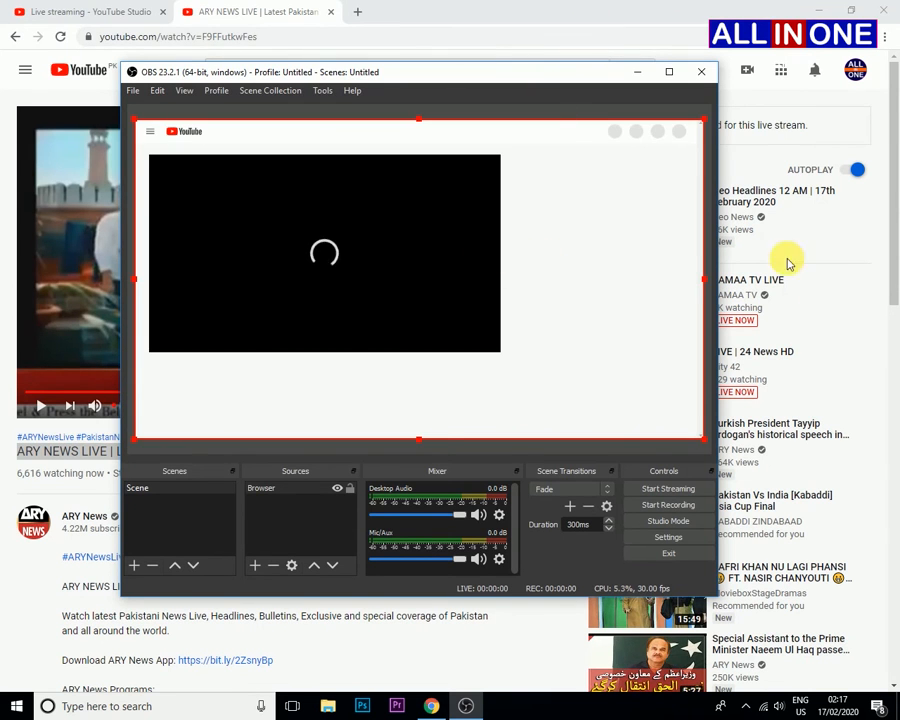
click(860, 332)
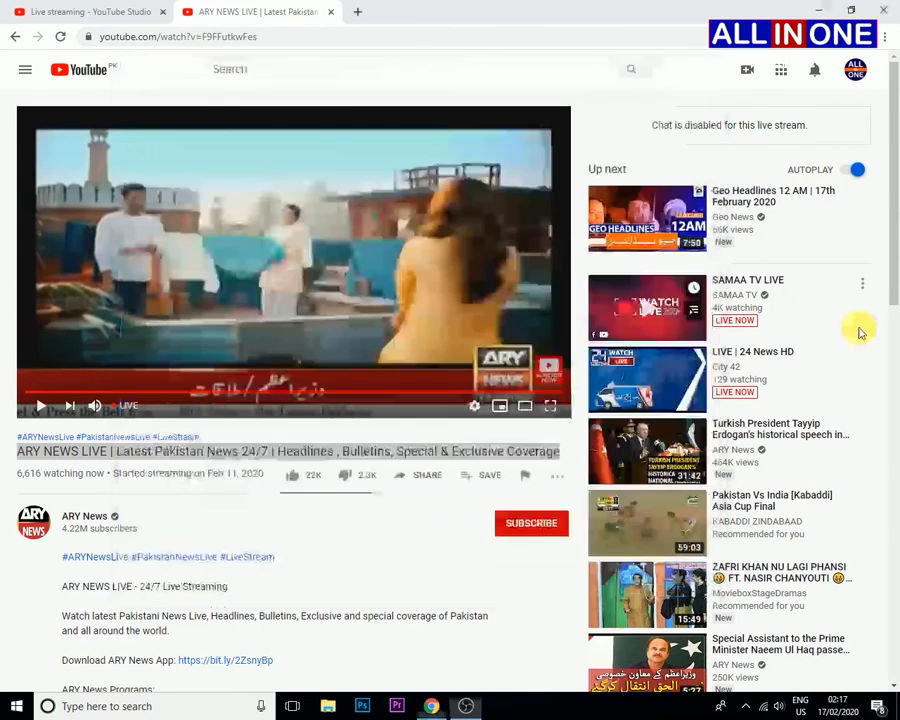
click(466, 708)
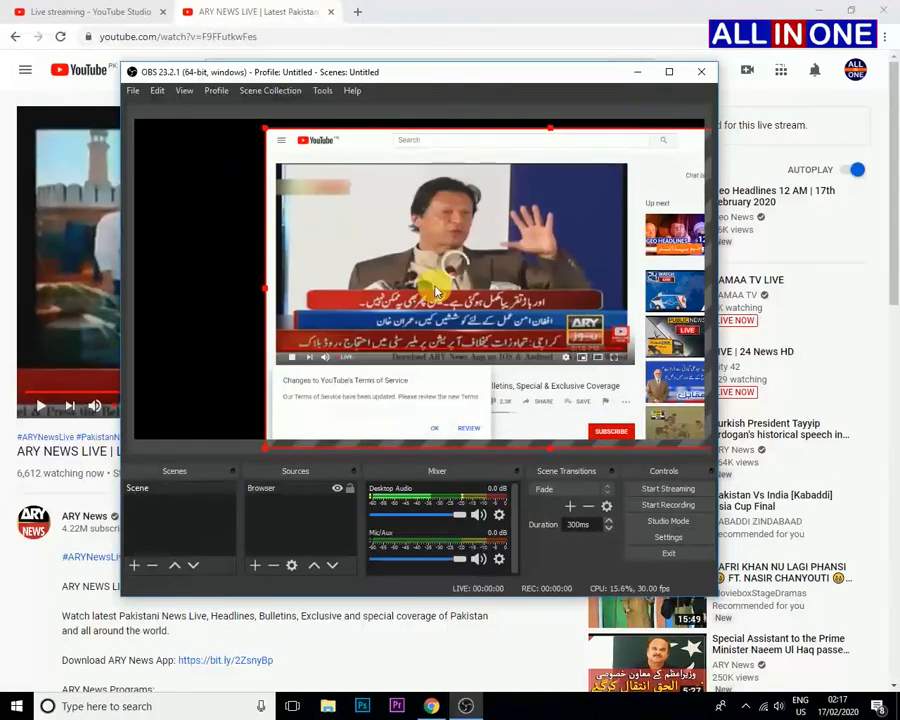
drag(268, 290, 392, 290)
mouse_move(235, 315)
mouse_down()
mouse_move(191, 317)
mouse_move(139, 340)
mouse_move(159, 302)
mouse_move(104, 315)
mouse_move(228, 305)
mouse_up()
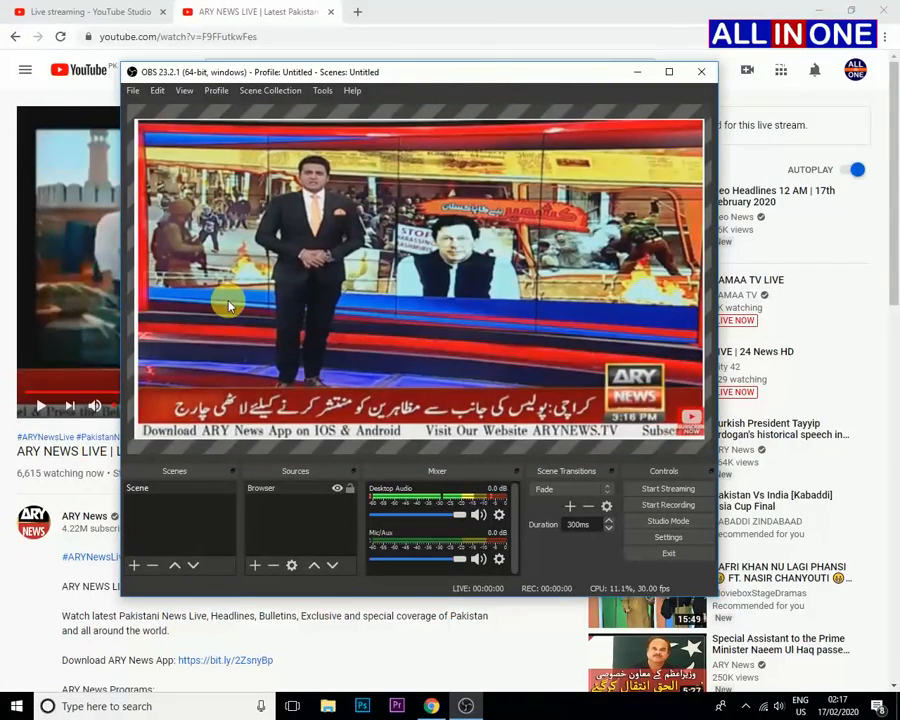
drag(118, 322, 184, 328)
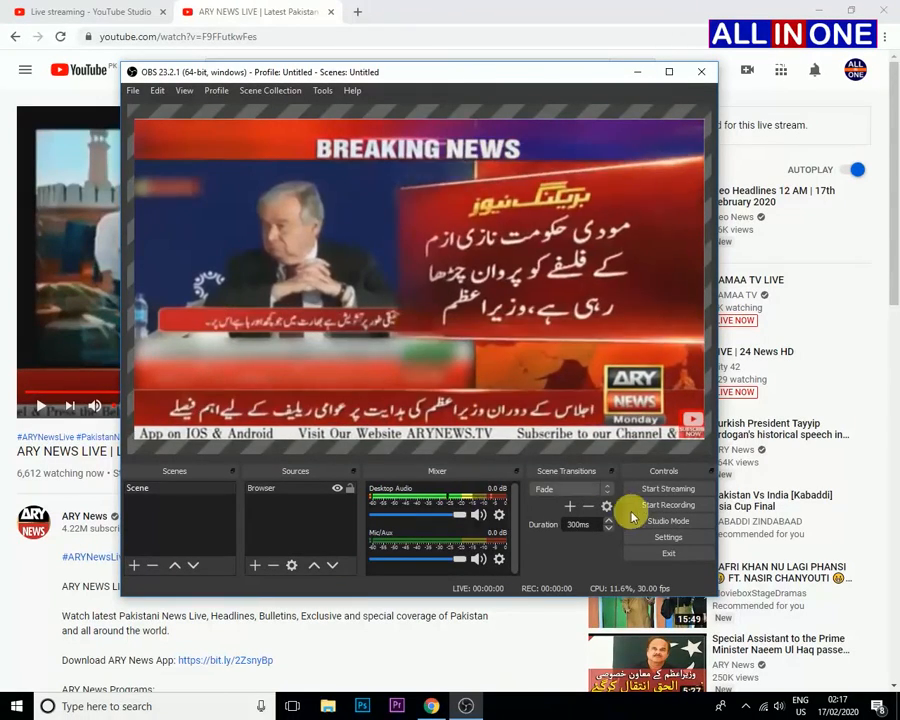
Start streaming from OBS and mute the Mic/Aux audio.
click(682, 491)
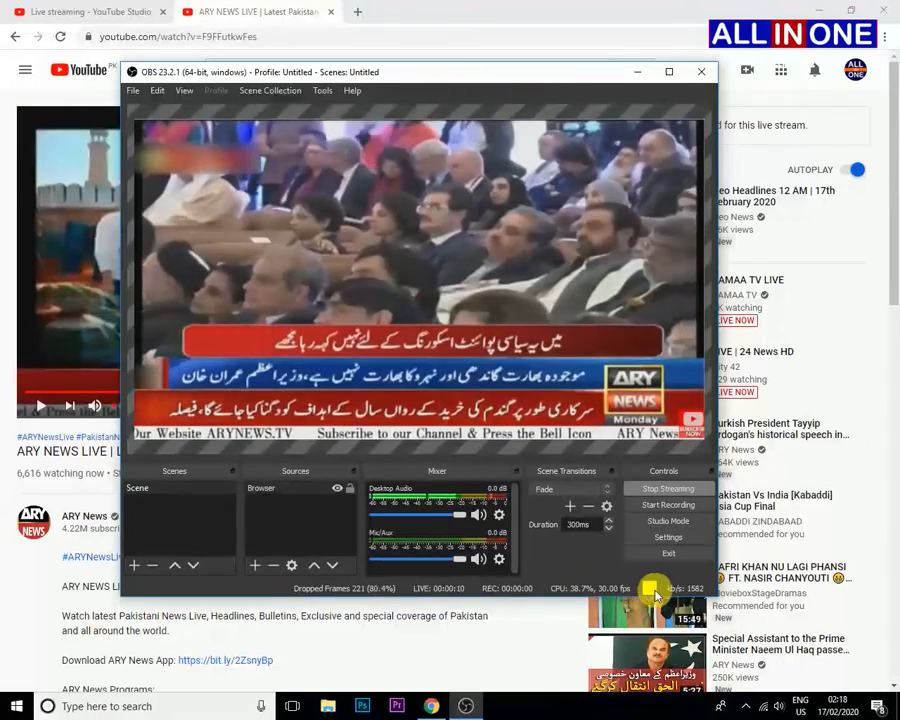
click(480, 558)
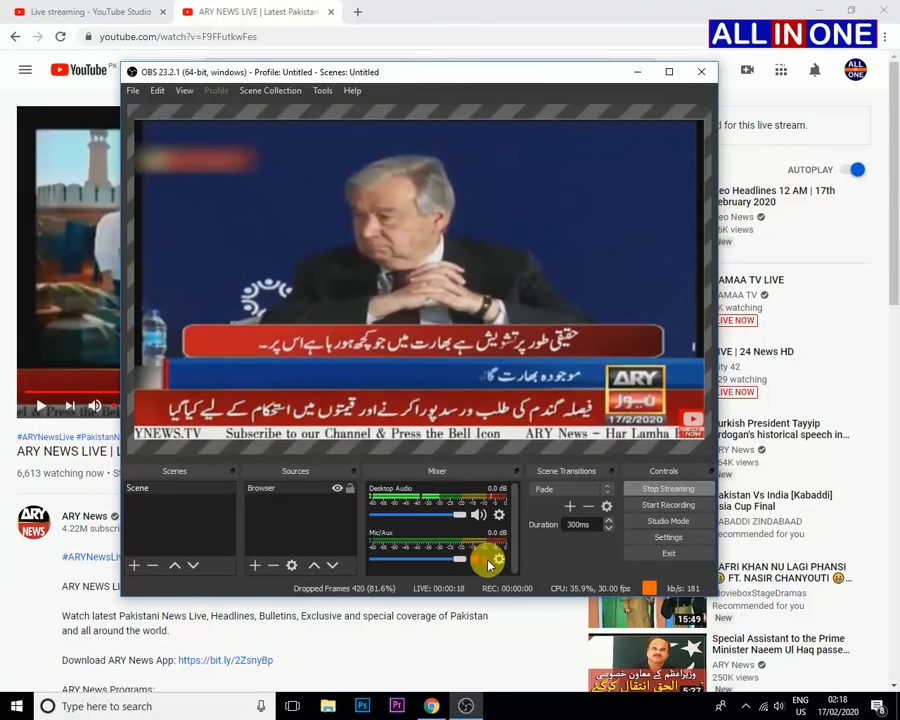
Switch to the live streaming dashboard in YouTube Studio and take the stream live.
click(639, 72)
click(85, 12)
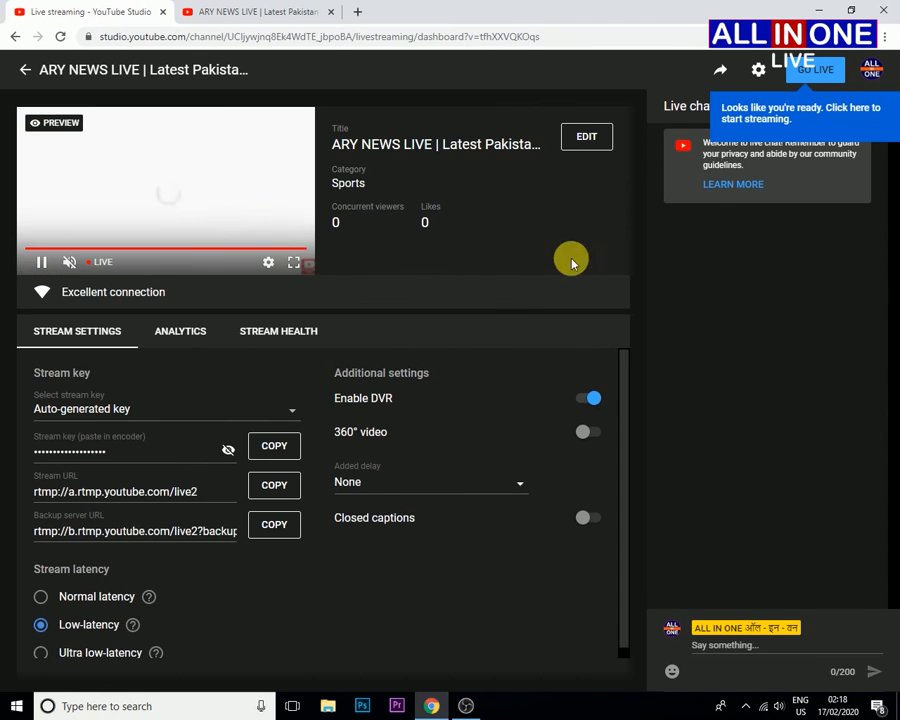
click(816, 72)
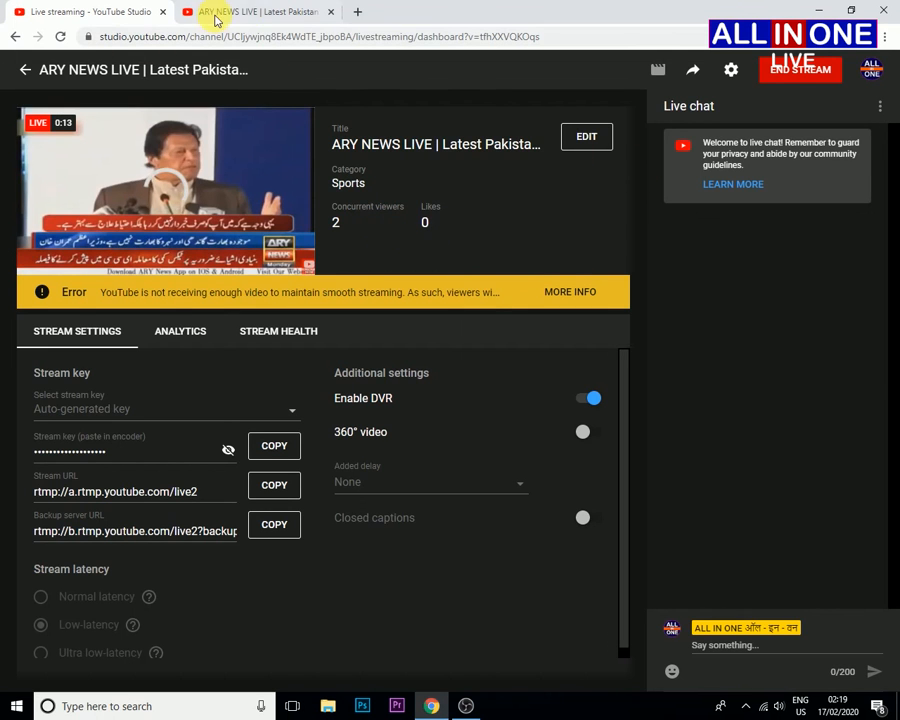
Open the streaming account's own YouTube channel page in the tab showing the ARY News video.
click(248, 14)
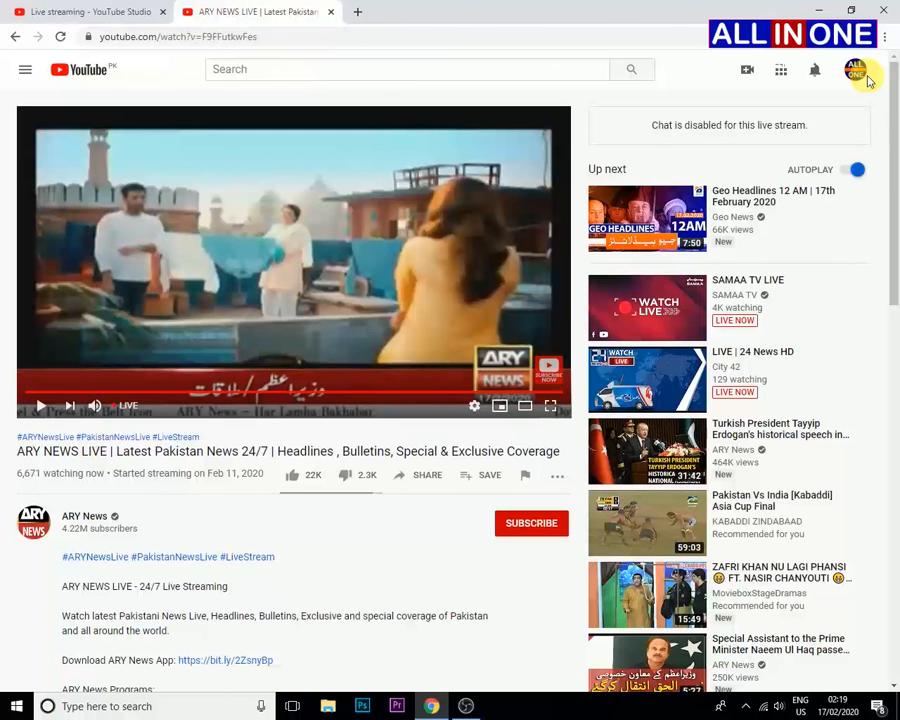
click(815, 69)
click(733, 164)
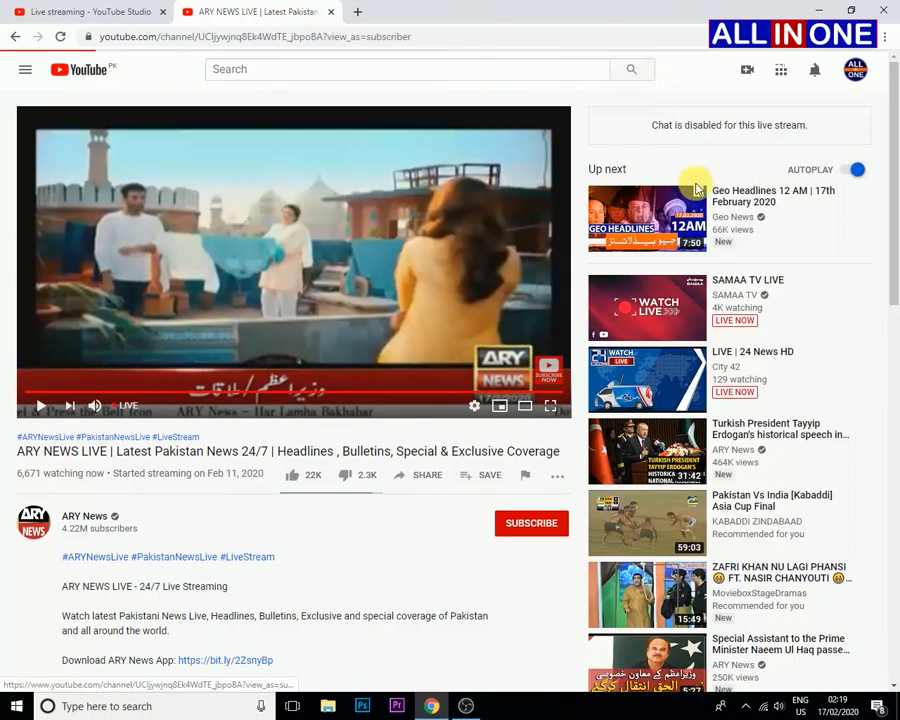